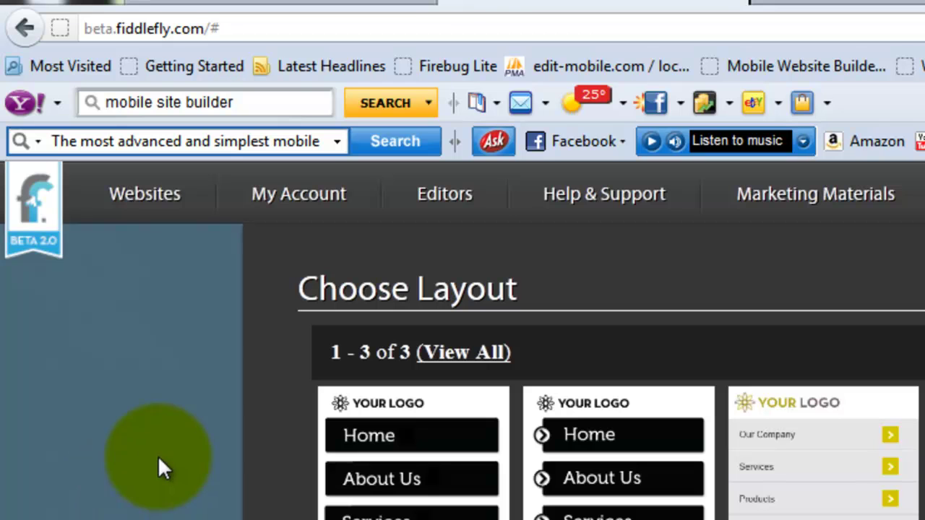
# Create a new website project named "beta test 1" using the first layout, with the plain black menu bars.
pyautogui.click(108, 197)
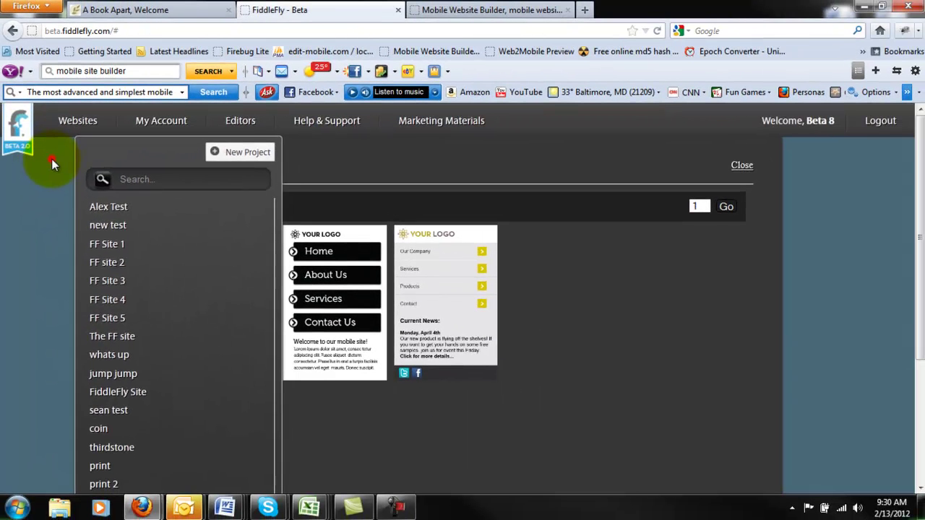
pyautogui.click(96, 259)
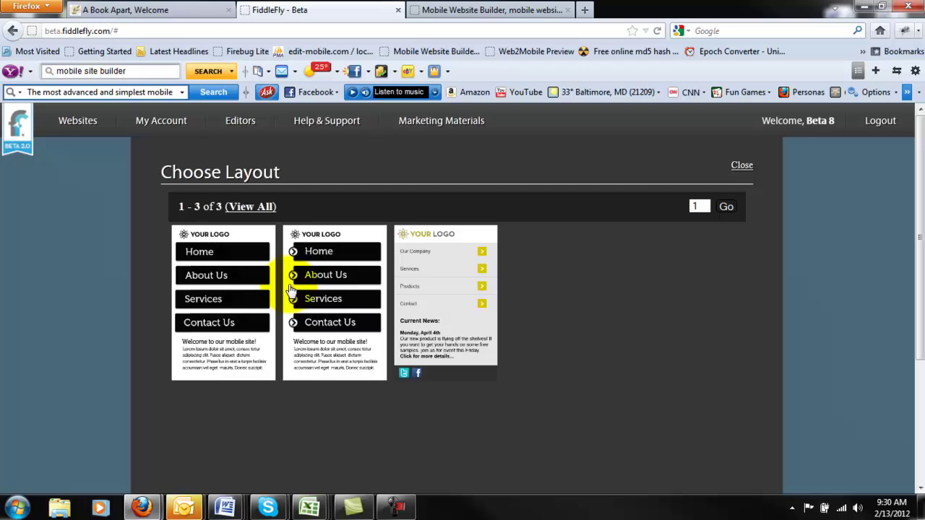
pyautogui.scroll(-2, 633, 375)
pyautogui.scroll(2, 633, 376)
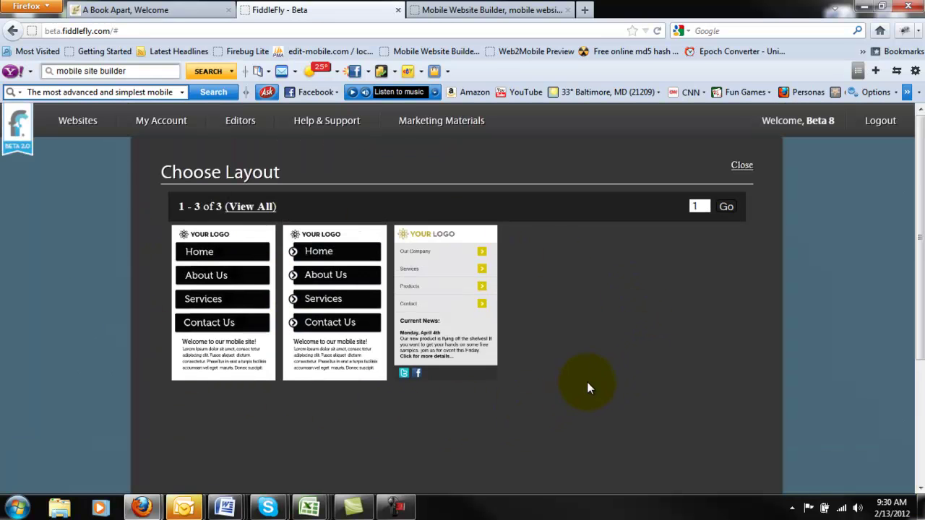
pyautogui.scroll(-2, 593, 371)
pyautogui.click(230, 235)
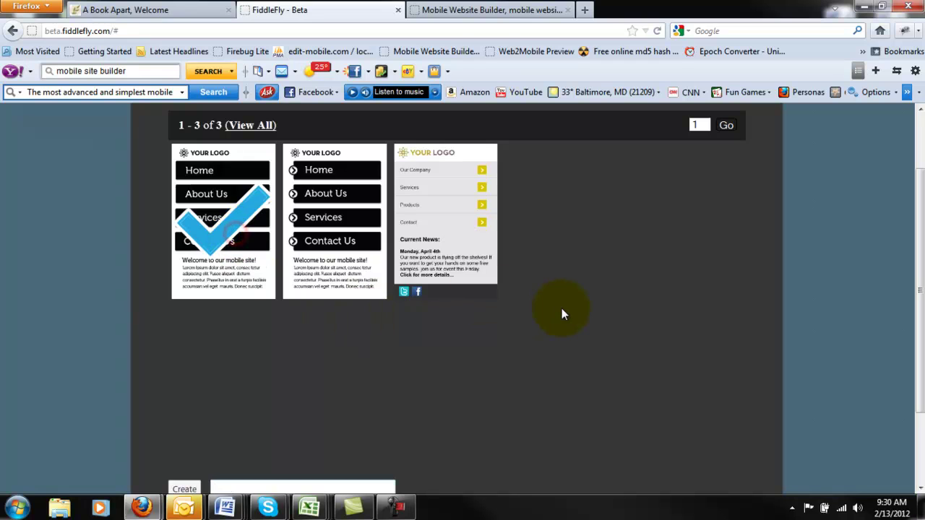
pyautogui.scroll(-2, 562, 308)
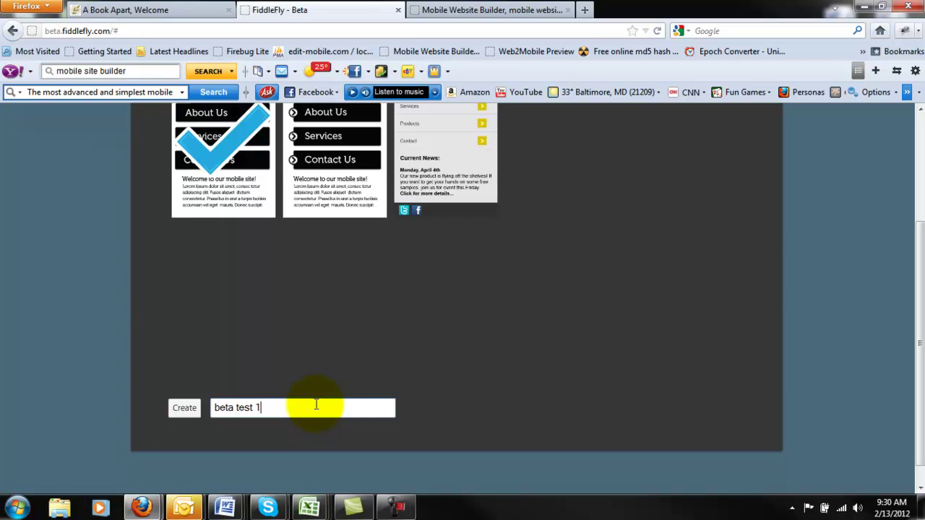
pyautogui.click(184, 408)
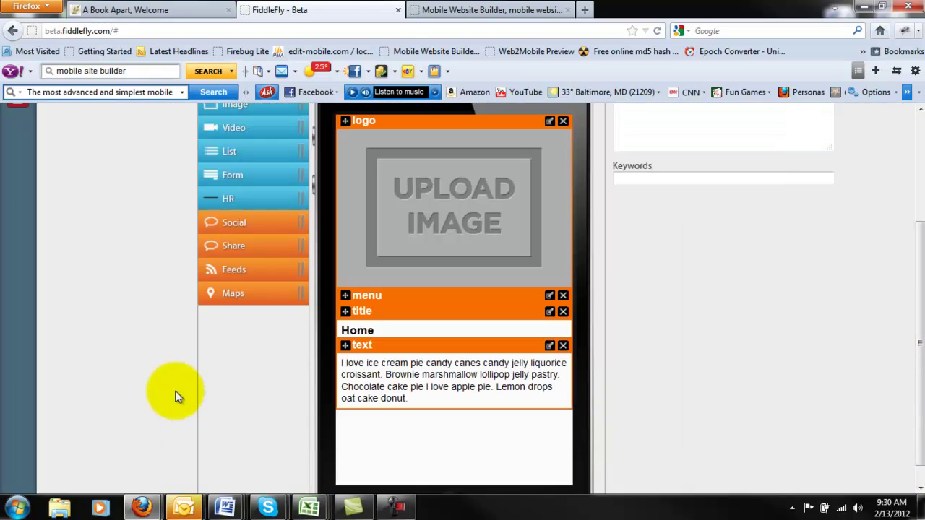
# Add an Image widget to the Home page between the menu and the title.
pyautogui.scroll(2, 180, 358)
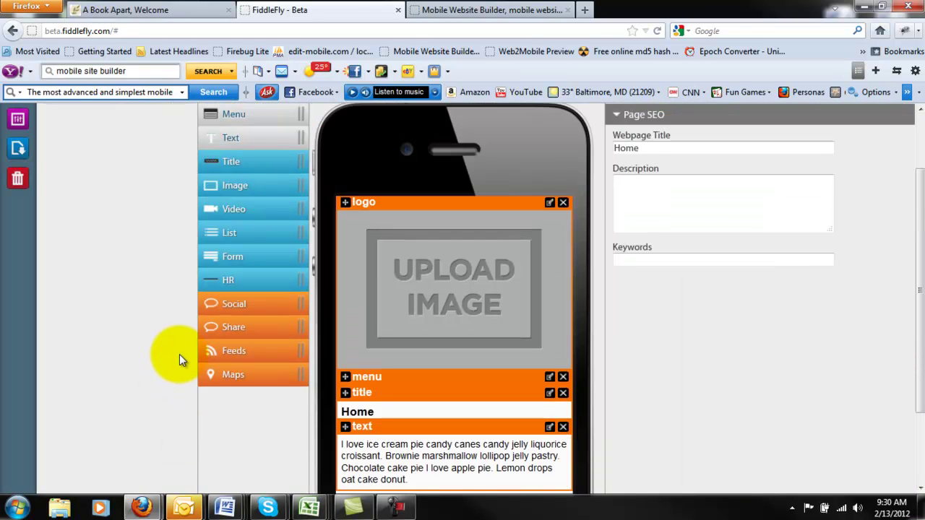
pyautogui.scroll(2, 179, 354)
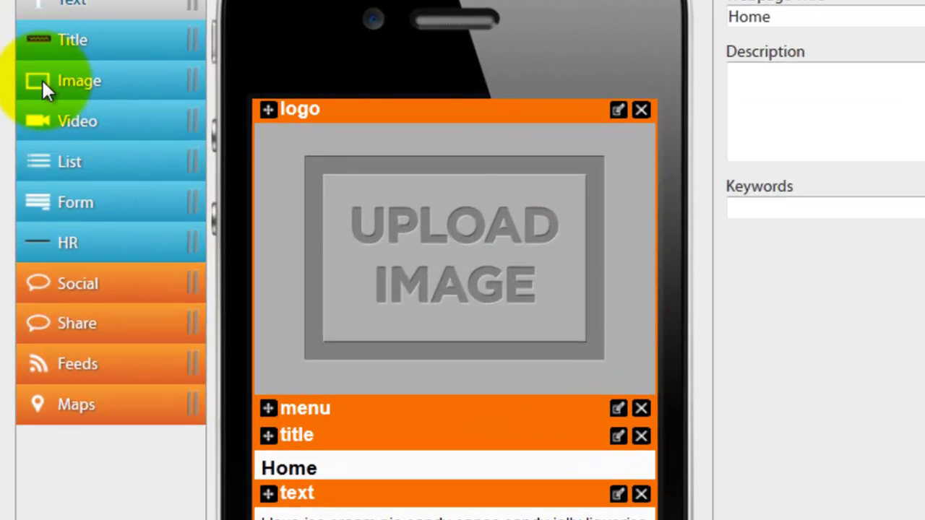
pyautogui.moveTo(42, 82); pyautogui.dragTo(291, 434)
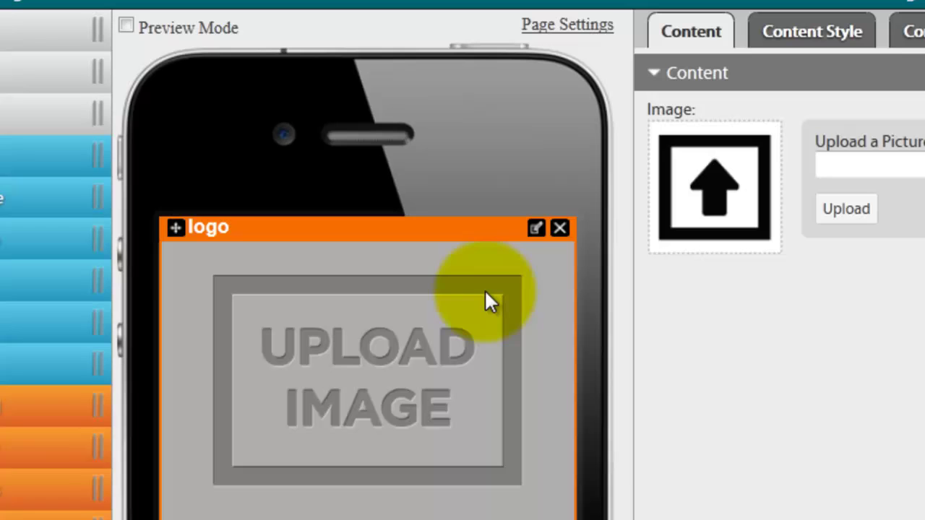
# Upload the "logo" picture from the Mobile Website FiddleFly_files folder as the logo widget's image.
pyautogui.click(537, 230)
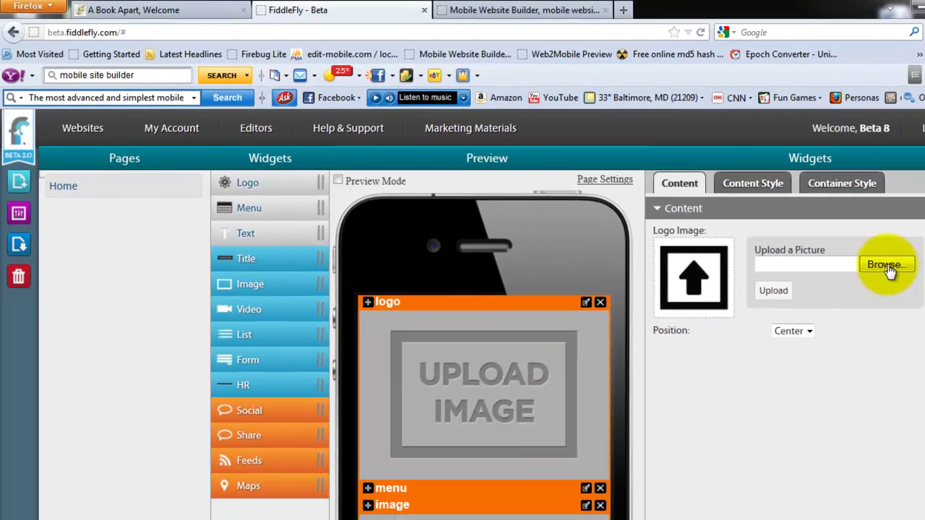
pyautogui.click(889, 265)
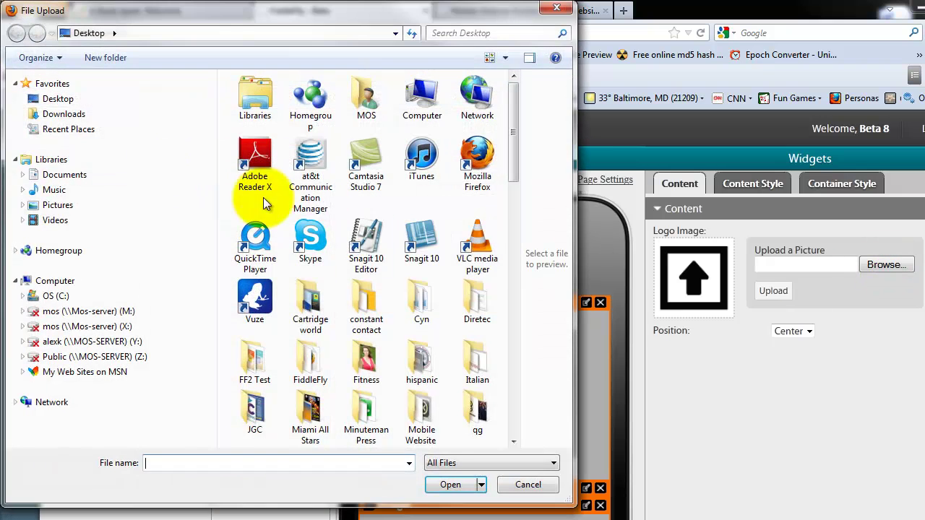
pyautogui.scroll(-1, 513, 156)
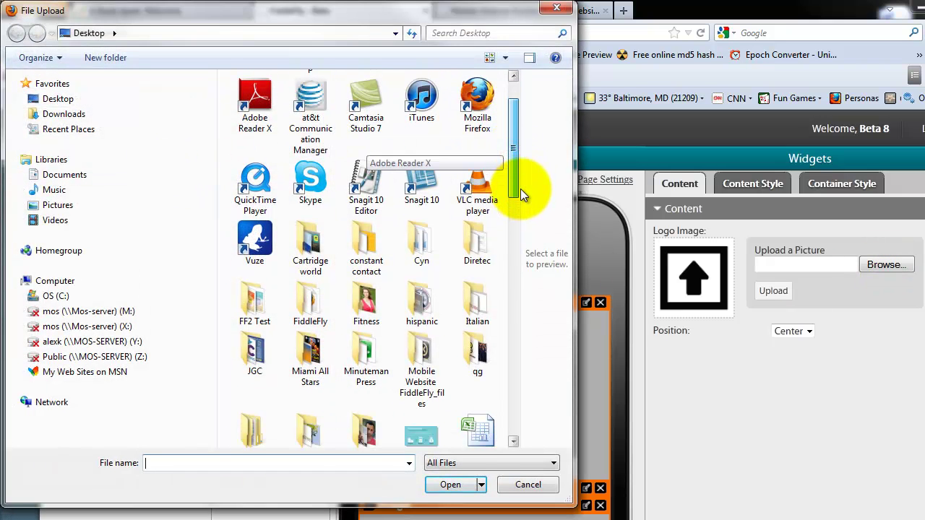
pyautogui.click(426, 365)
pyautogui.doubleClick(426, 365)
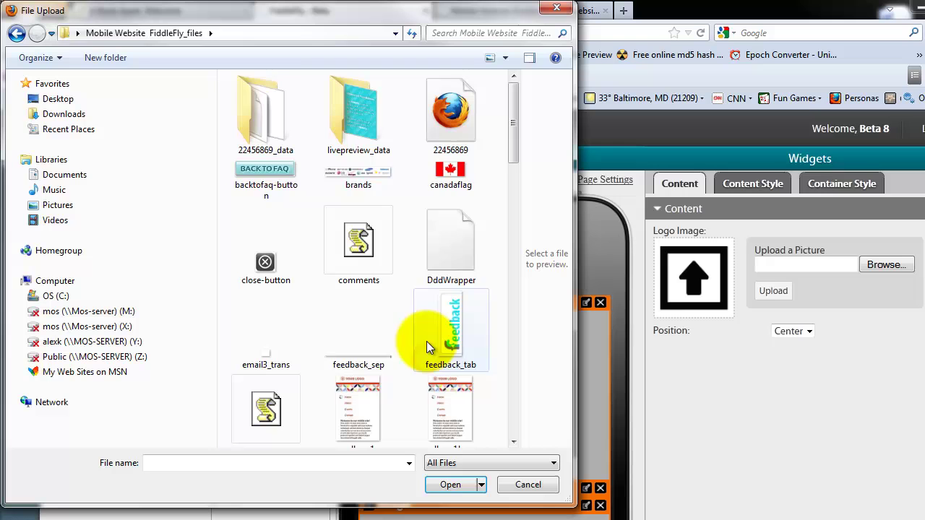
pyautogui.moveTo(511, 136); pyautogui.dragTo(521, 344)
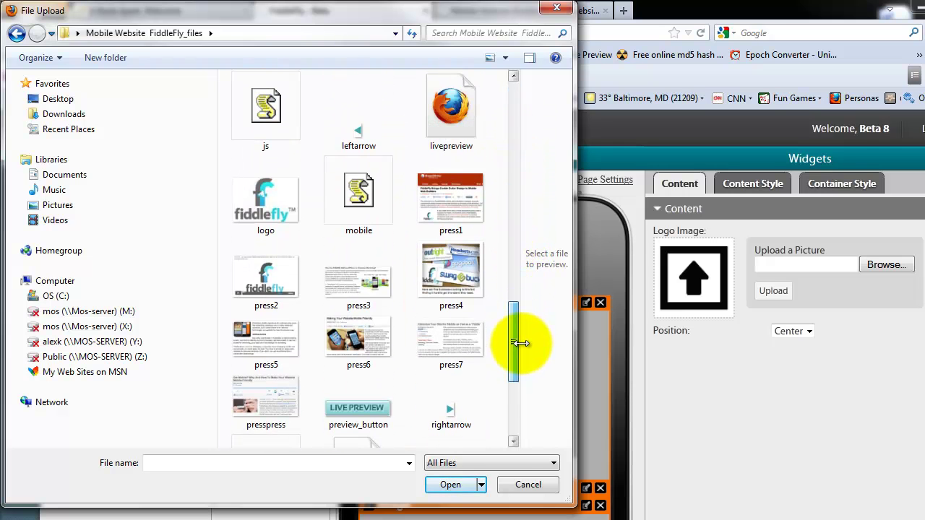
pyautogui.click(272, 208)
pyautogui.doubleClick(272, 208)
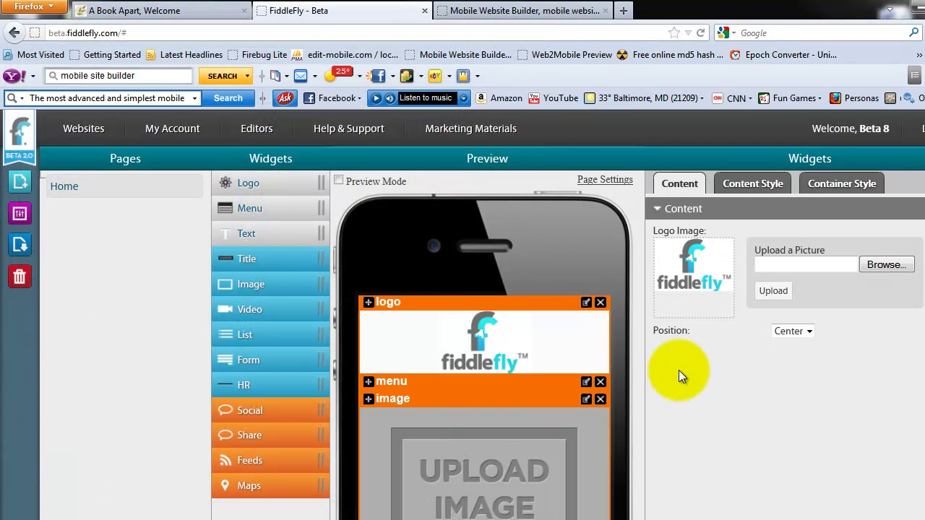
# Upload the "gallery_graphic" picture from the same folder into the image widget below the menu.
pyautogui.scroll(-2, 678, 370)
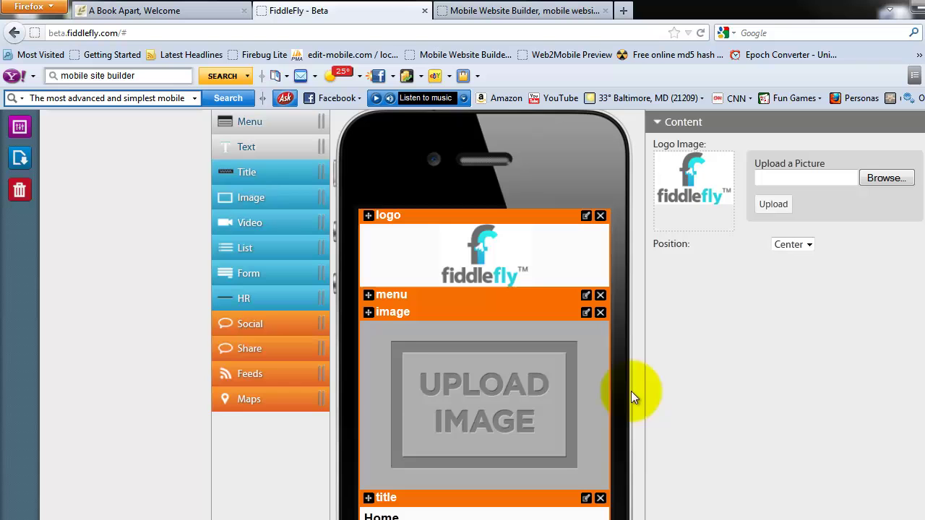
pyautogui.click(587, 313)
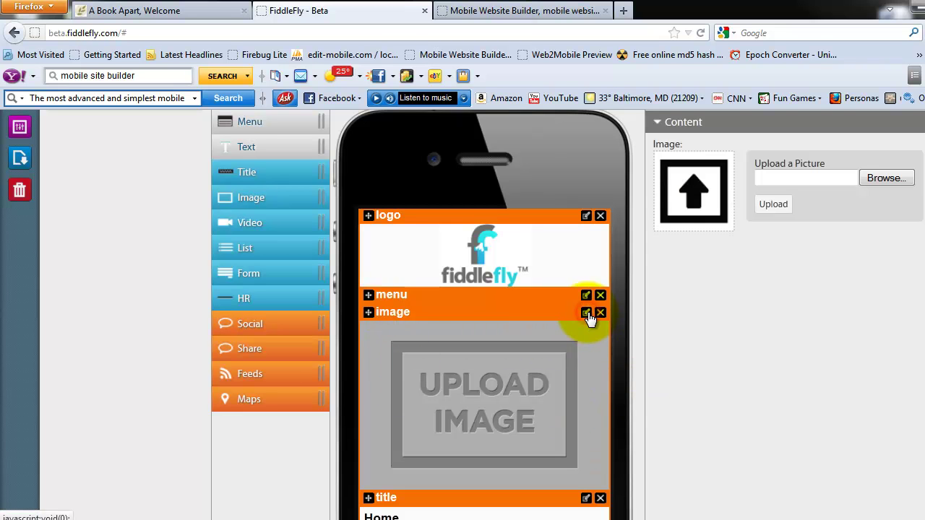
pyautogui.click(887, 180)
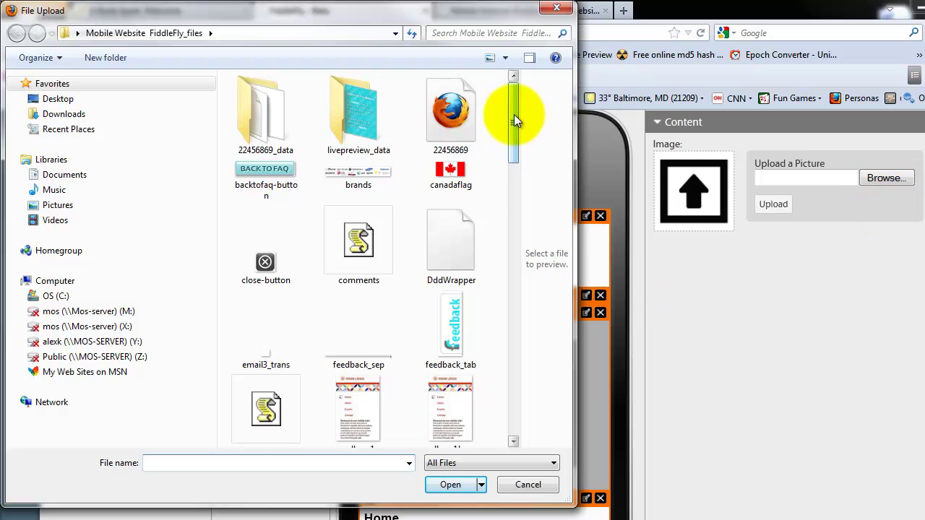
pyautogui.moveTo(514, 114); pyautogui.dragTo(530, 258)
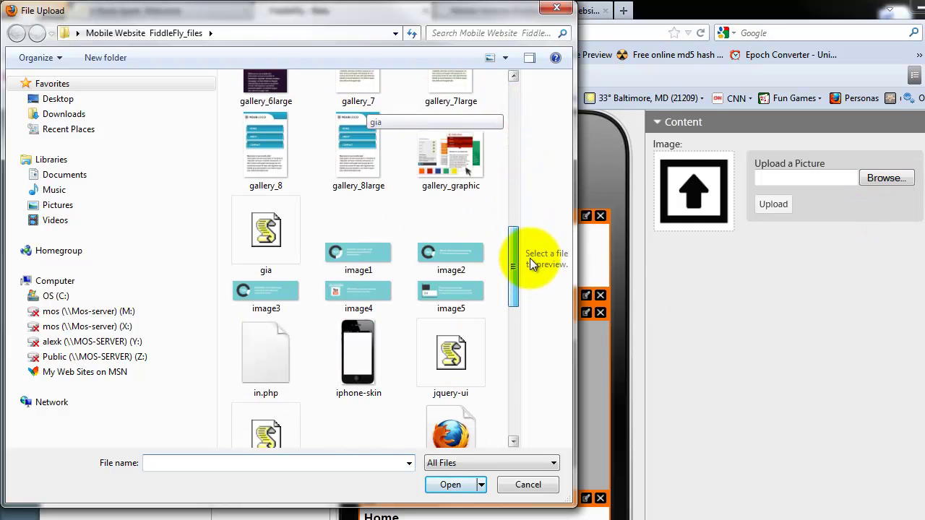
pyautogui.doubleClick(451, 155)
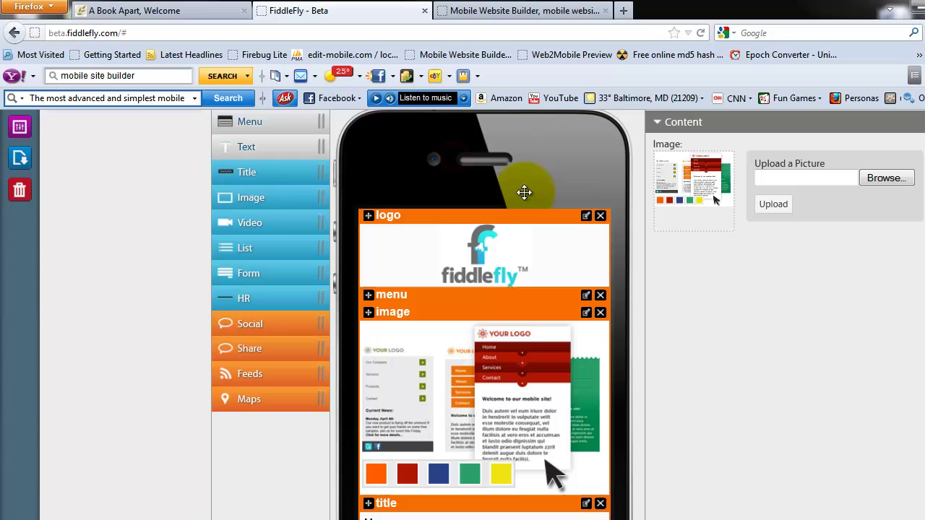
# Reposition the image widget on the Home page so it sits between the title and the text.
pyautogui.scroll(-2, 720, 324)
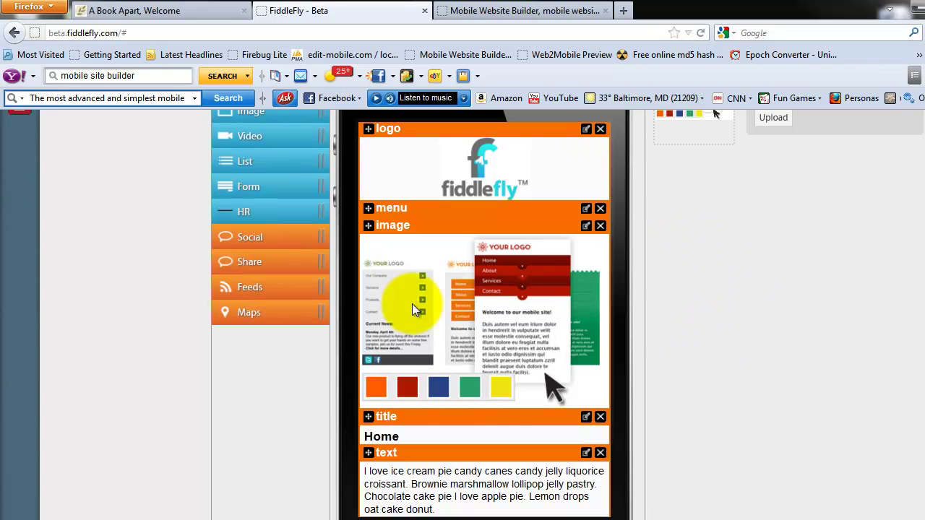
pyautogui.moveTo(370, 225); pyautogui.dragTo(368, 130)
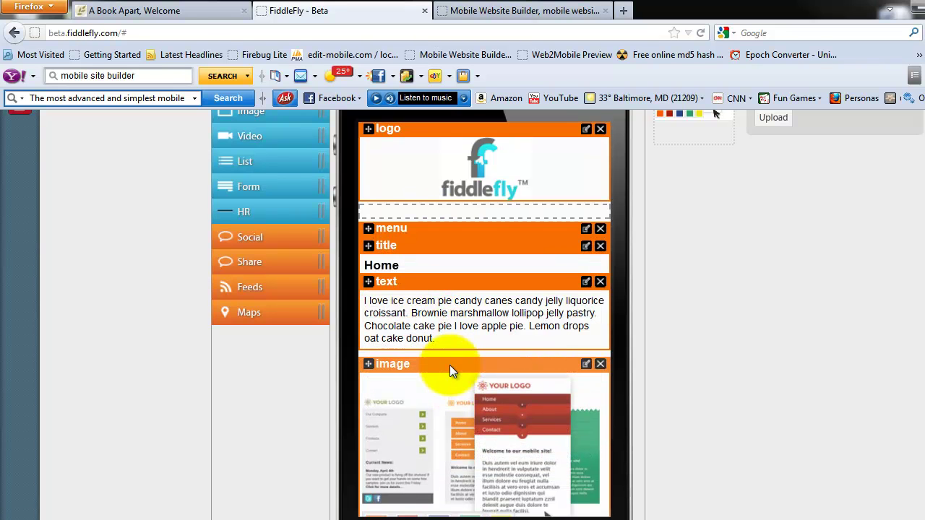
pyautogui.moveTo(449, 365); pyautogui.dragTo(440, 285)
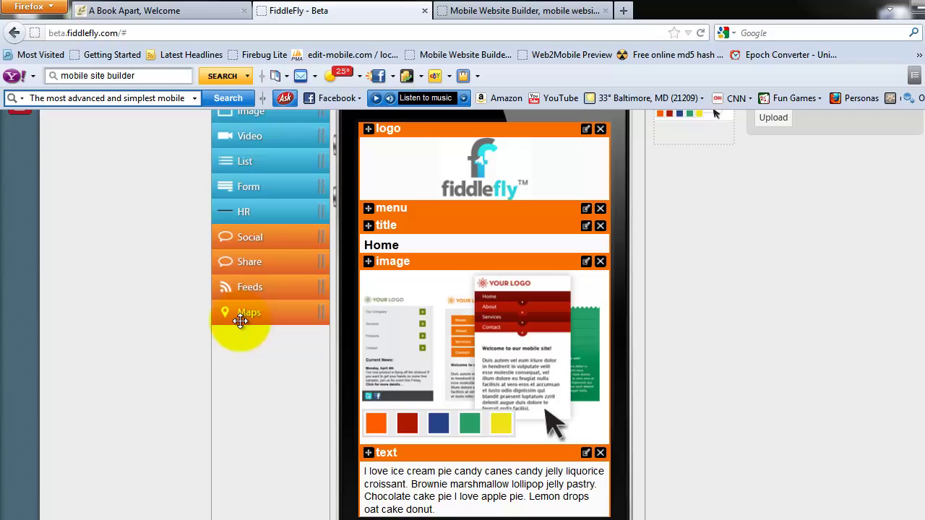
# Move the Home title widget above the logo and delete it from the page.
pyautogui.scroll(2, 154, 290)
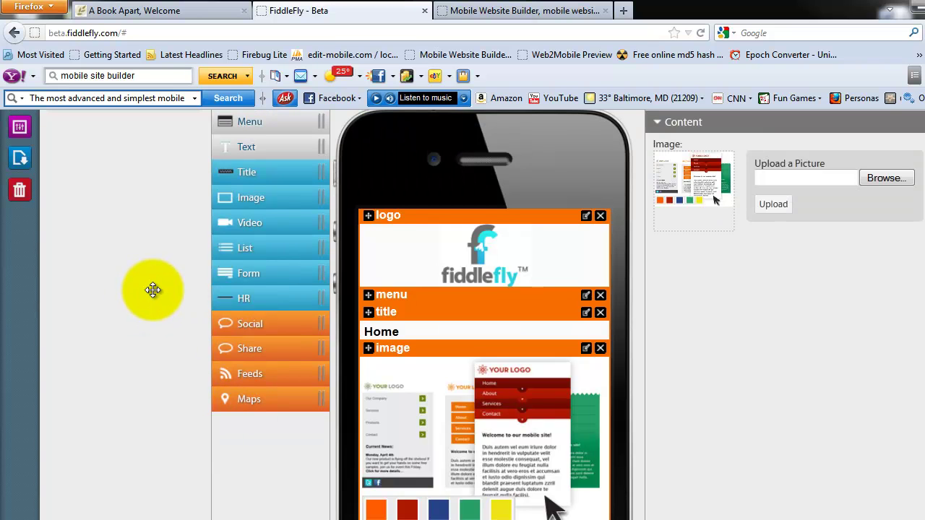
pyautogui.scroll(2, 155, 290)
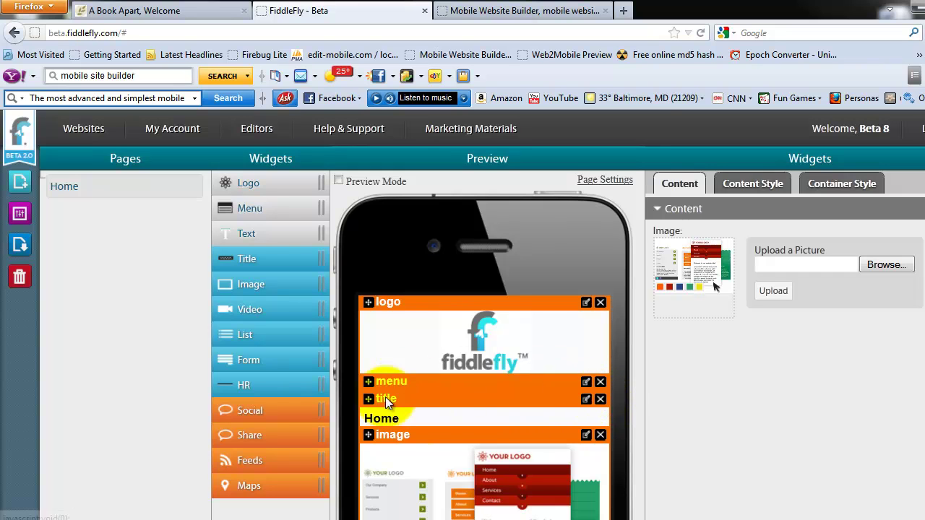
pyautogui.moveTo(373, 399); pyautogui.dragTo(494, 370)
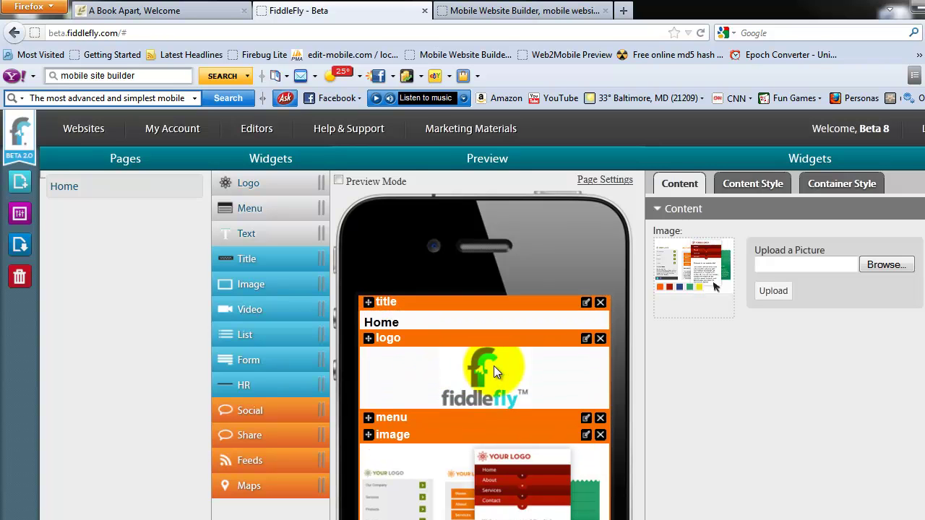
pyautogui.click(601, 303)
pyautogui.click(458, 295)
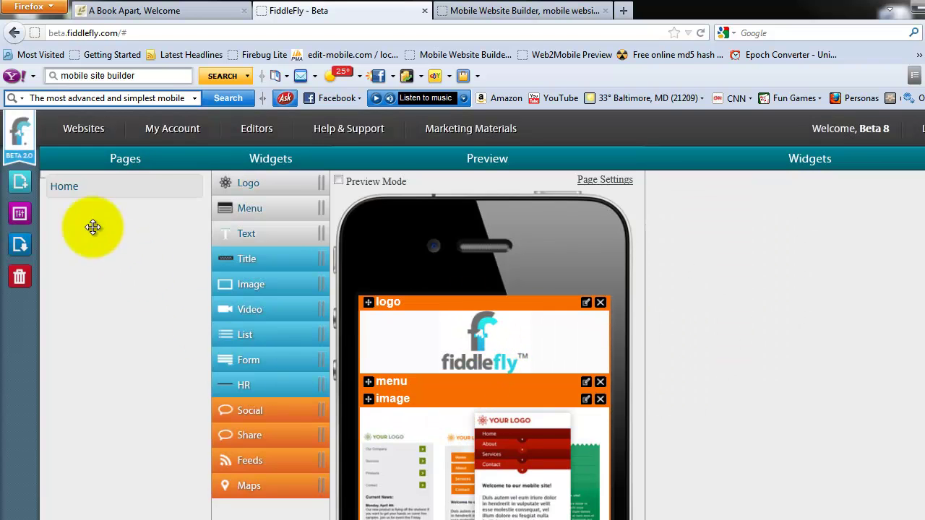
# Add a new page named "Services" and save the changes to the current page.
pyautogui.click(20, 182)
pyautogui.click(471, 312)
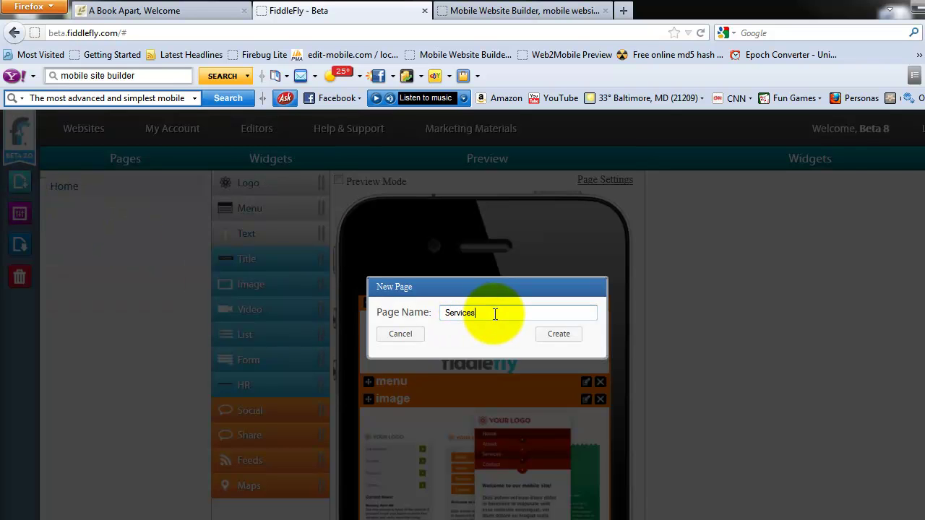
pyautogui.click(558, 334)
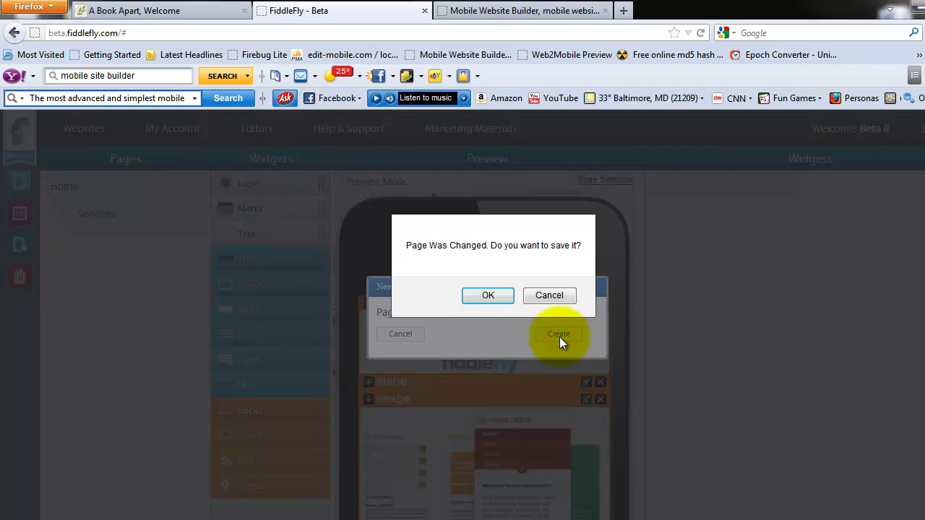
pyautogui.click(486, 297)
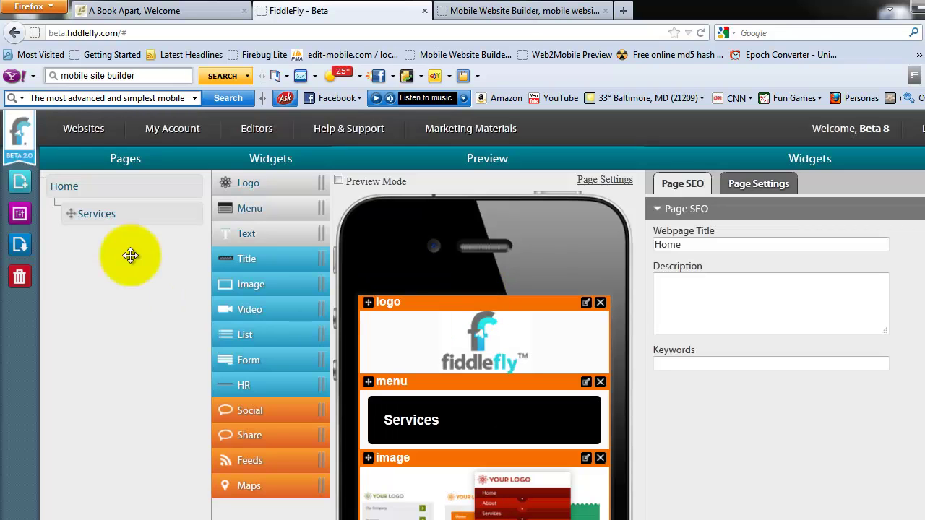
# Add a new page named "About us" to the site.
pyautogui.click(19, 187)
pyautogui.click(493, 316)
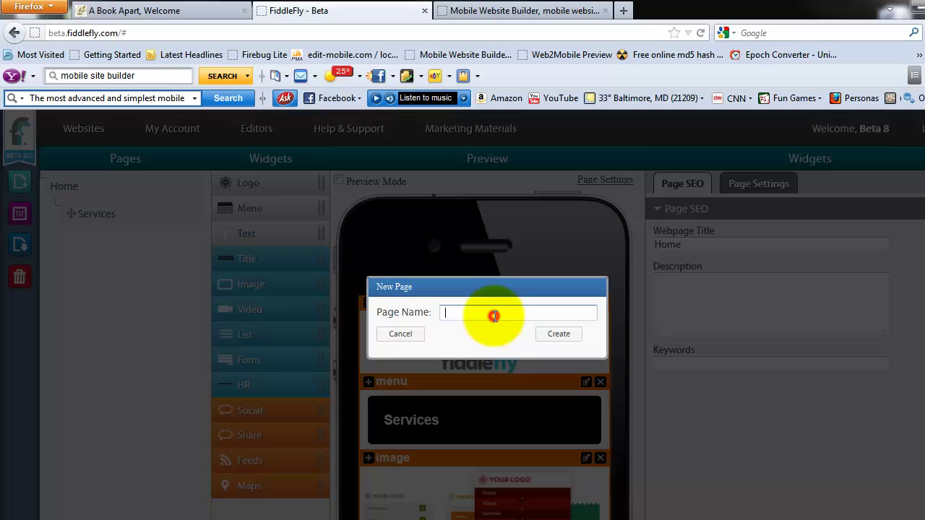
pyautogui.write('About us')
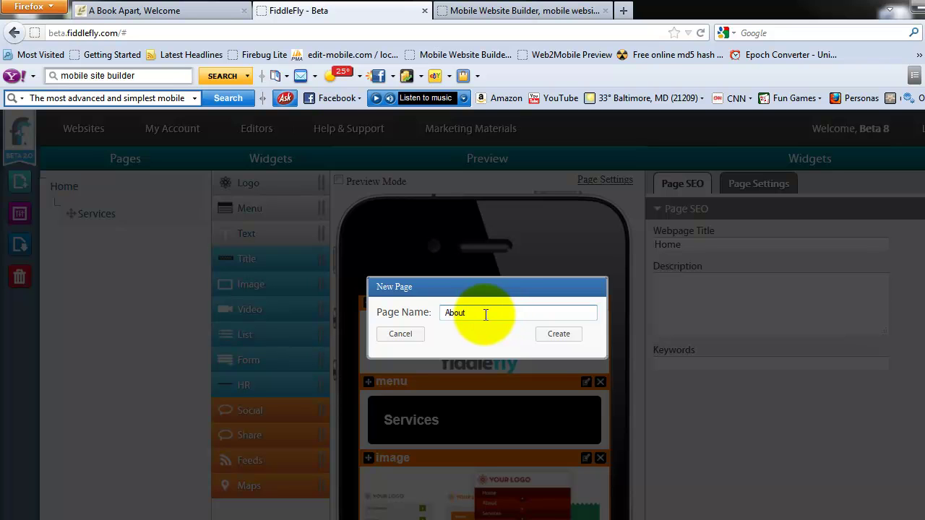
pyautogui.click(556, 337)
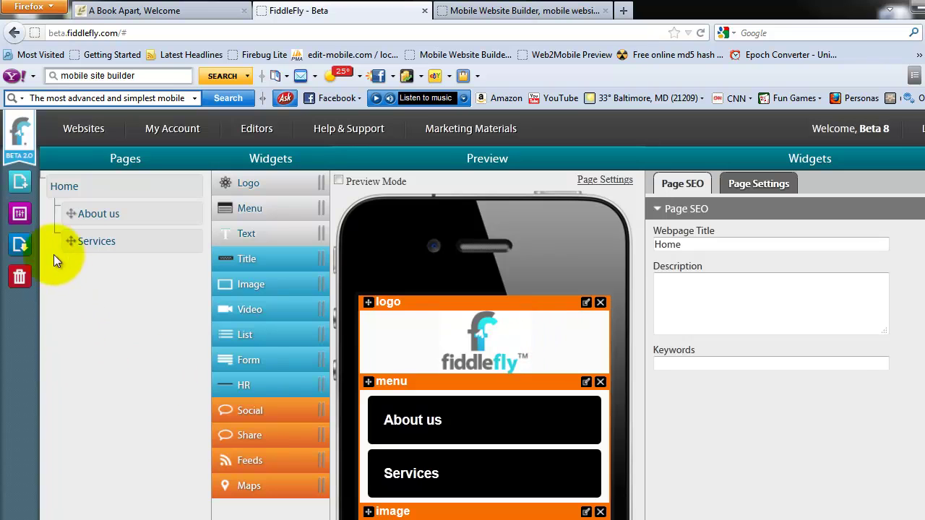
# Add a new page named "Tutorial Page" to the site.
pyautogui.click(23, 186)
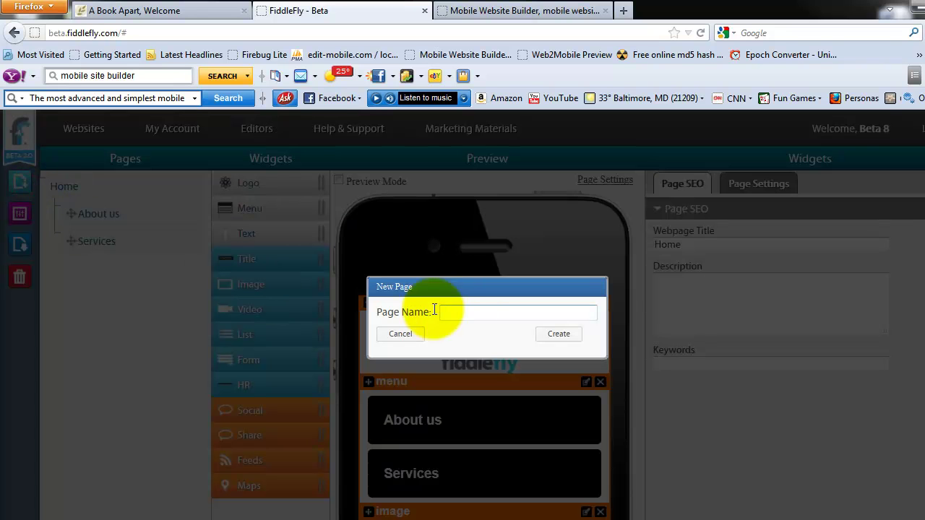
pyautogui.click(476, 316)
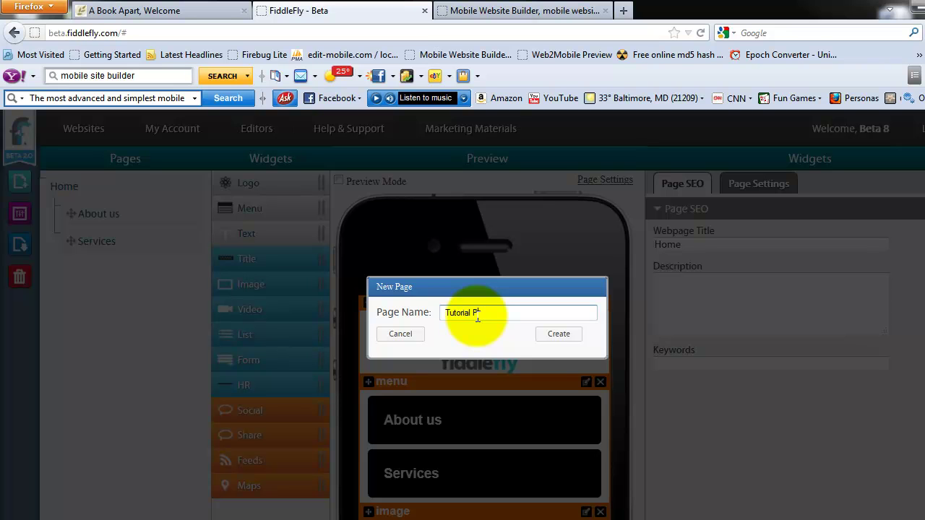
pyautogui.click(554, 336)
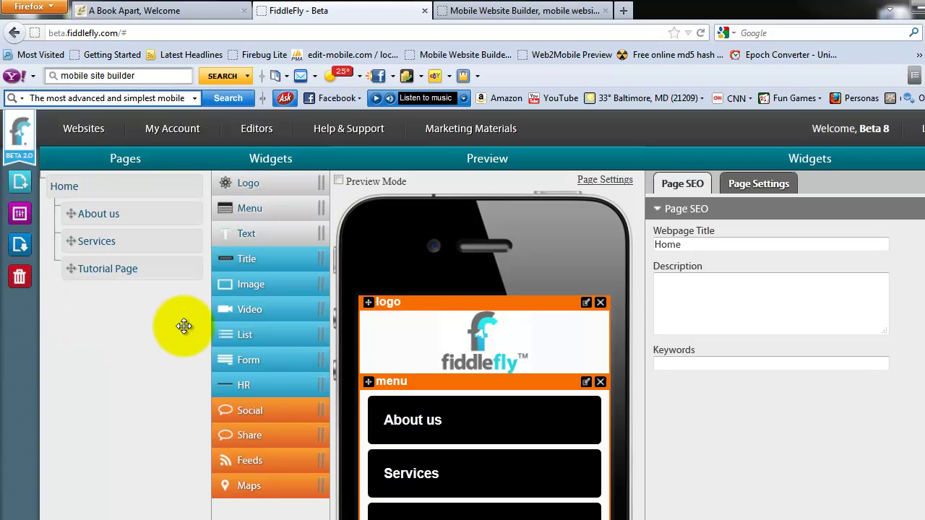
# Nest Tutorial Page under the About us page in the page tree.
pyautogui.scroll(-2, 181, 329)
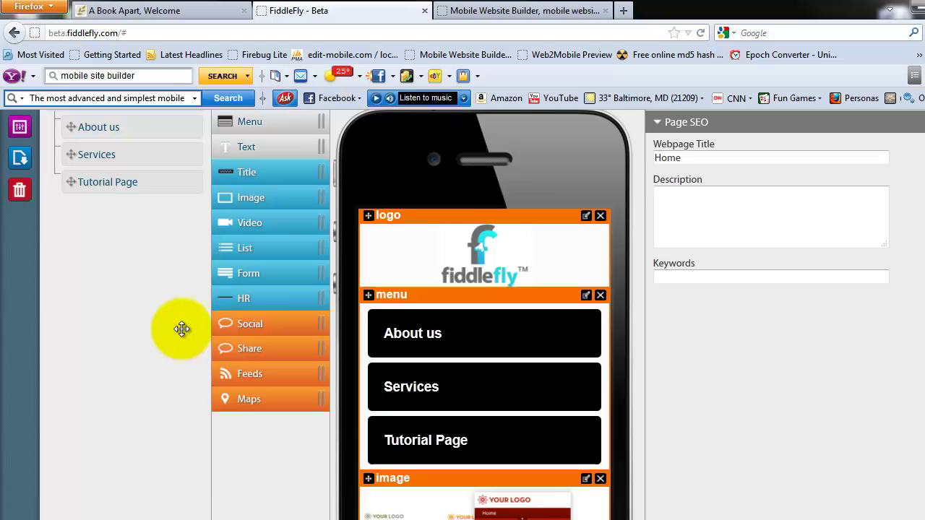
pyautogui.scroll(2, 182, 329)
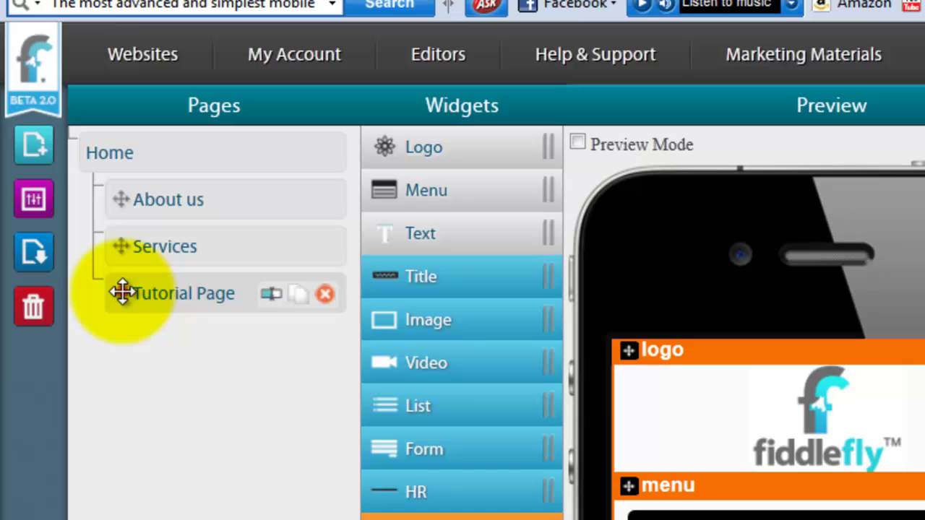
pyautogui.click(76, 269)
pyautogui.moveTo(141, 303); pyautogui.dragTo(175, 251)
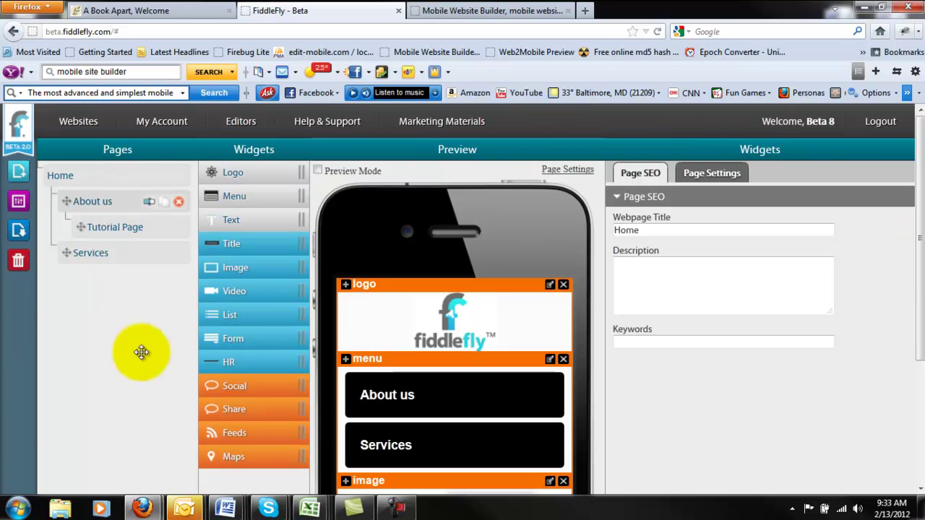
# Set the content font colour of the Home page's menu widget to red, #ff0000.
pyautogui.scroll(-2, 603, 327)
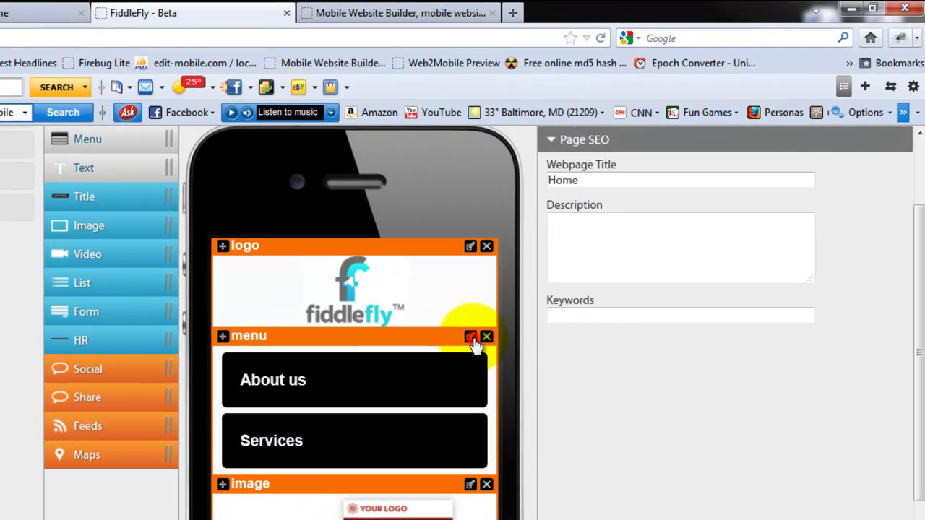
pyautogui.click(550, 279)
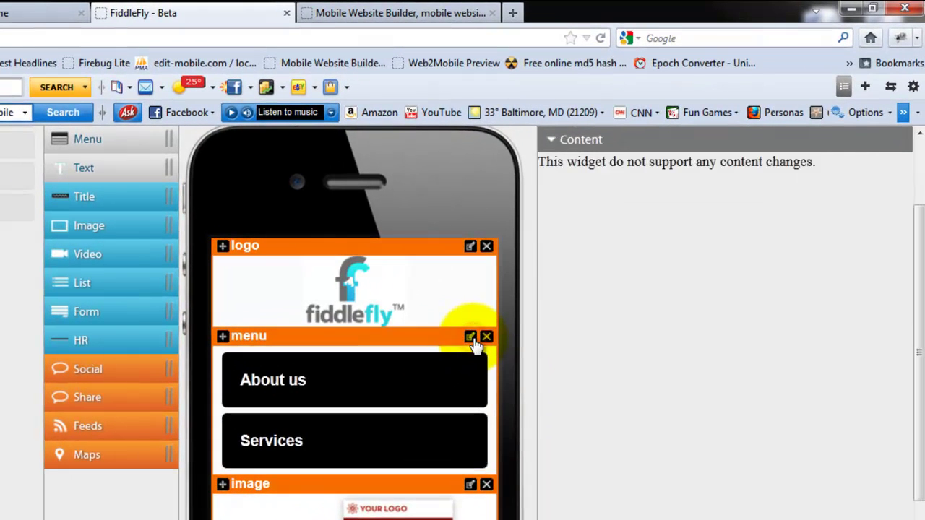
pyautogui.scroll(2, 663, 253)
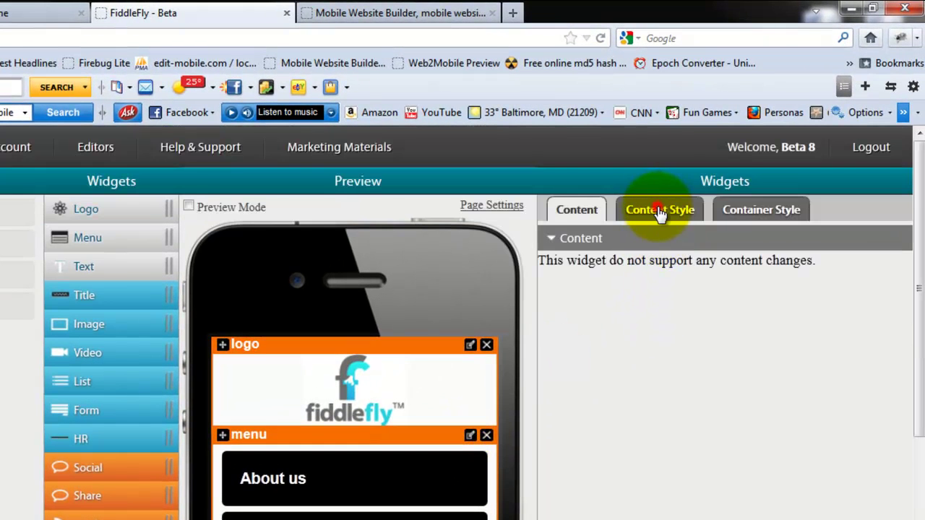
pyautogui.click(660, 212)
pyautogui.click(703, 263)
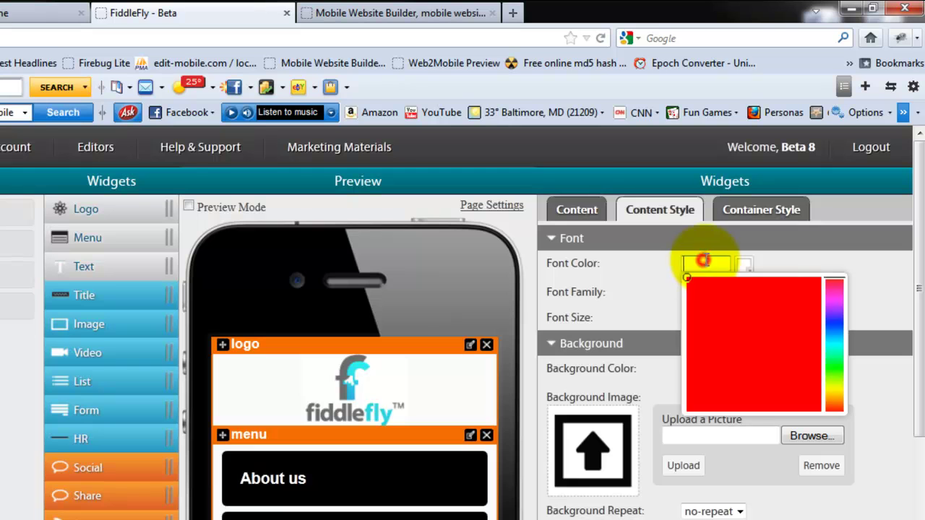
pyautogui.click(728, 297)
pyautogui.click(806, 310)
pyautogui.moveTo(805, 310)
pyautogui.mouseDown()
pyautogui.moveTo(826, 264)
pyautogui.moveTo(824, 279)
pyautogui.mouseUp()
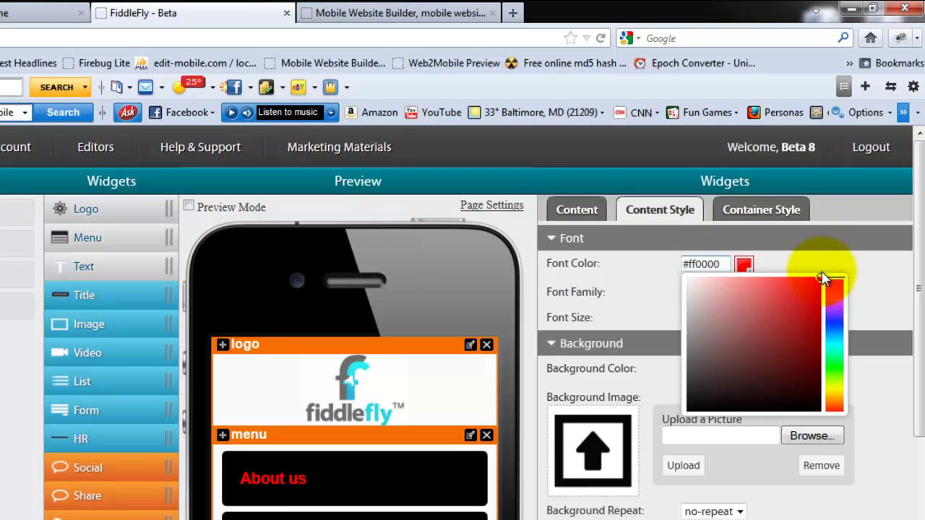
pyautogui.click(803, 261)
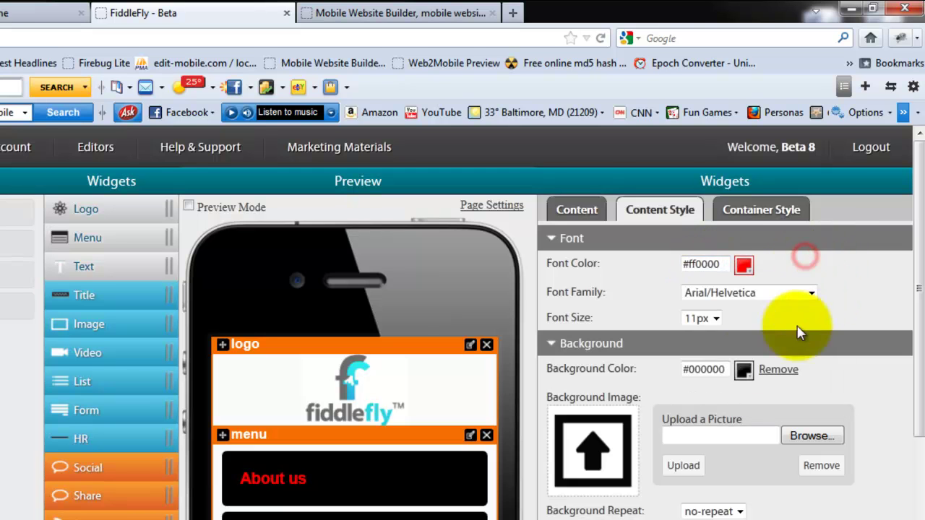
# Set the menu widget's content background colour to yellow, #e3cd09.
pyautogui.click(720, 370)
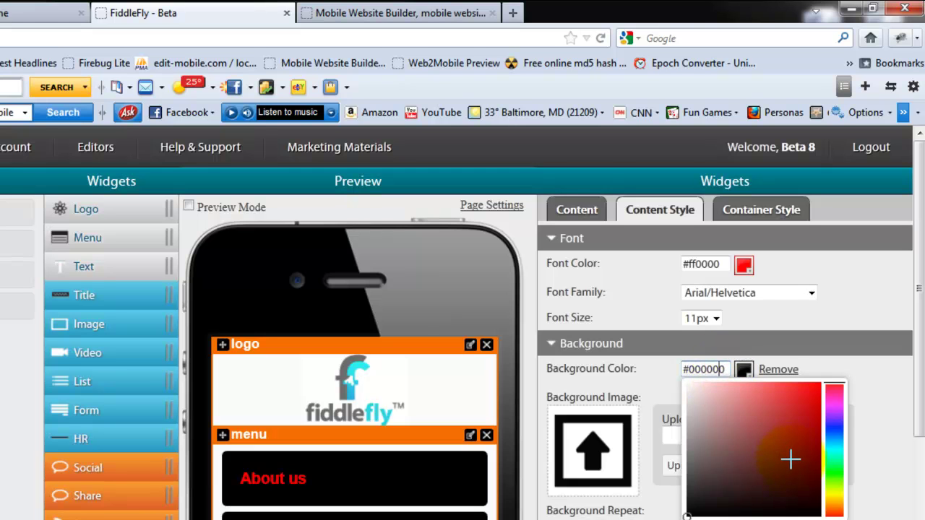
pyautogui.click(835, 499)
pyautogui.click(767, 451)
pyautogui.click(814, 396)
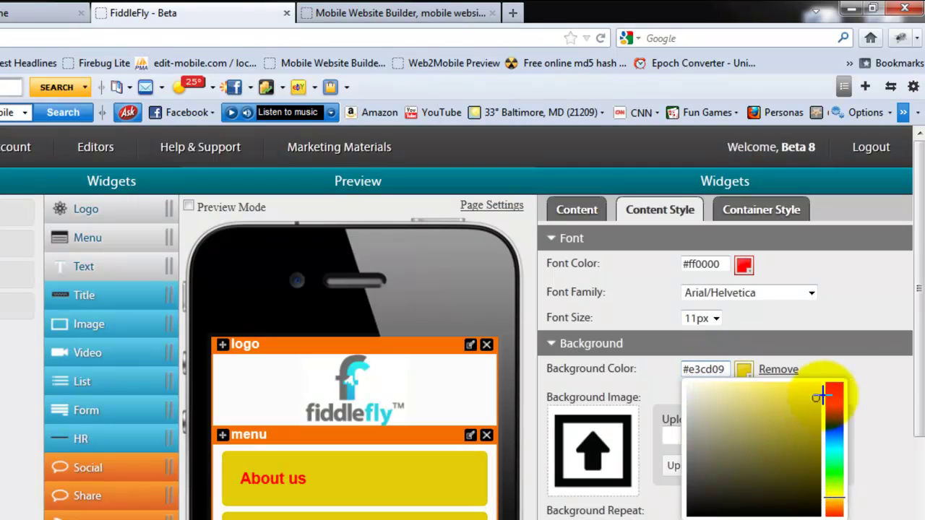
pyautogui.click(849, 367)
pyautogui.scroll(-3, 864, 385)
pyautogui.scroll(-3, 864, 385)
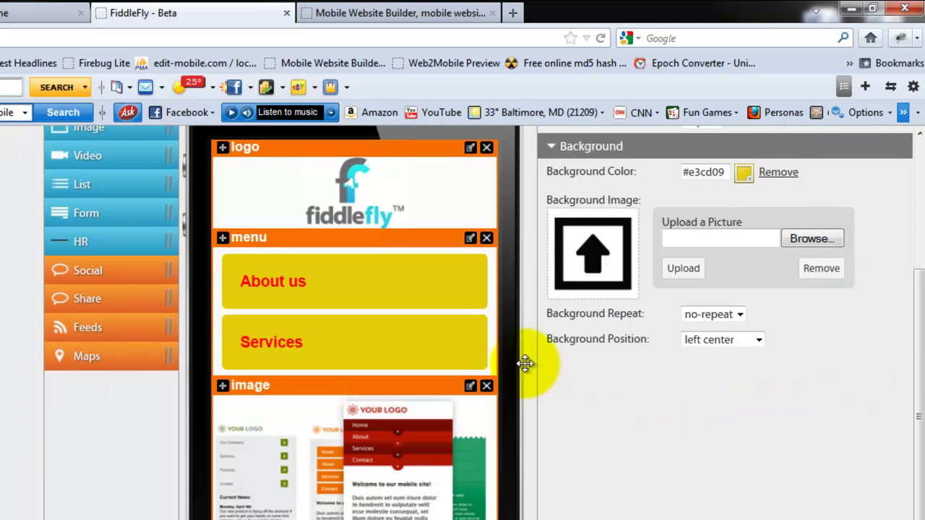
# Set the Home page's background colour to blue, #0ea5eb, in the page settings.
pyautogui.scroll(3, 527, 366)
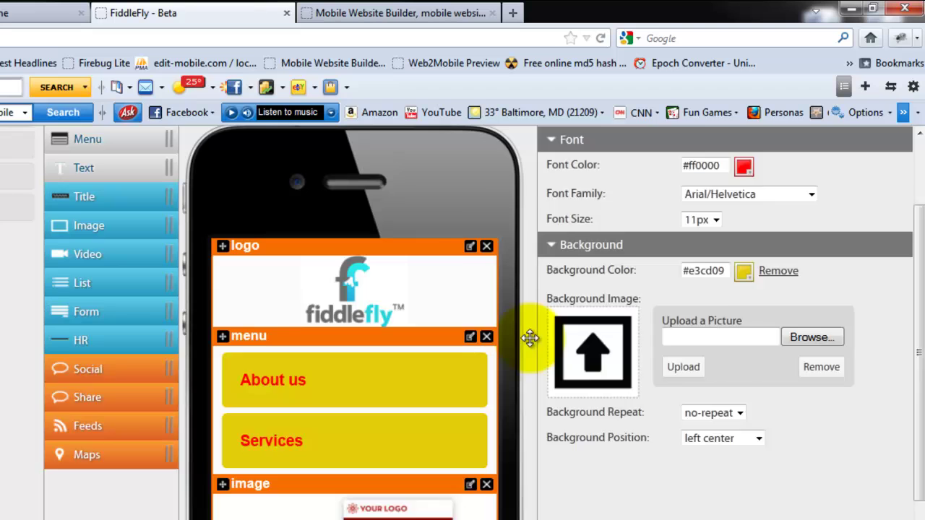
pyautogui.scroll(3, 529, 337)
pyautogui.click(509, 212)
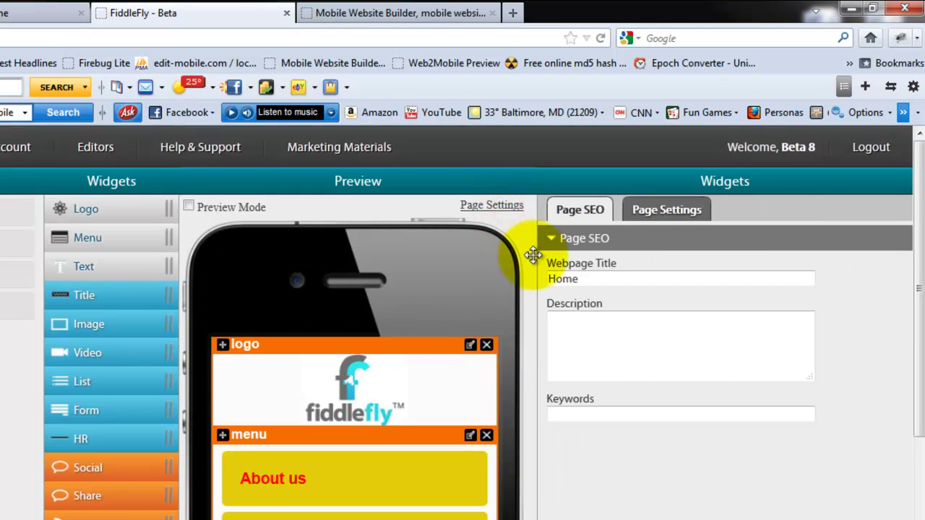
pyautogui.click(683, 213)
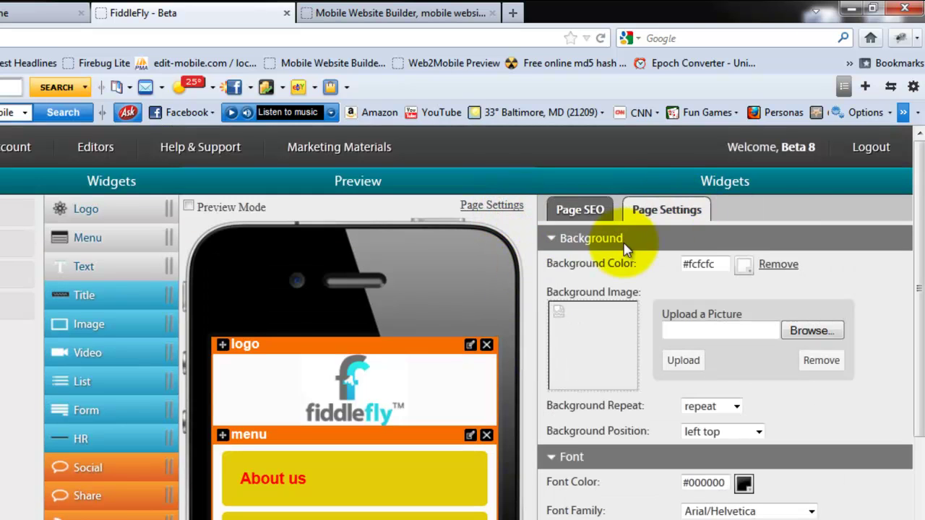
pyautogui.scroll(-3, 527, 236)
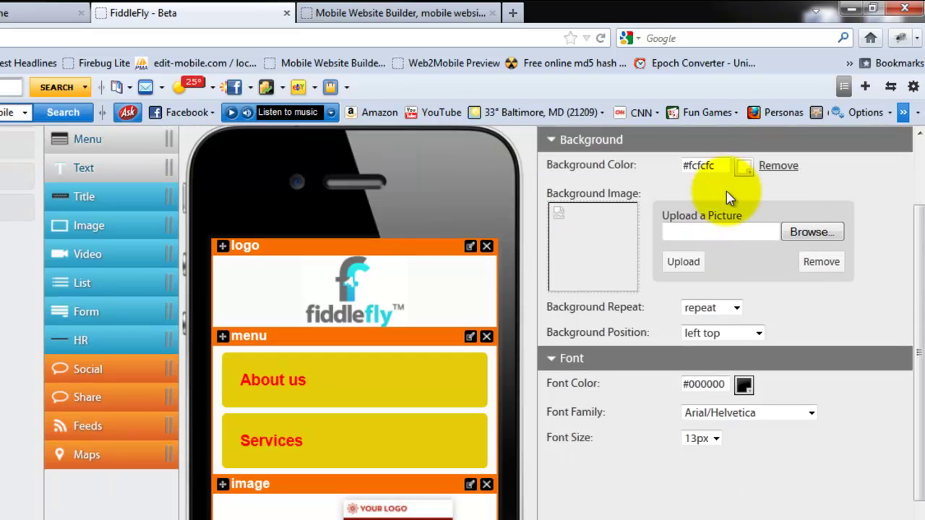
pyautogui.click(716, 166)
pyautogui.moveTo(755, 266); pyautogui.dragTo(701, 316)
pyautogui.moveTo(700, 323); pyautogui.dragTo(807, 273)
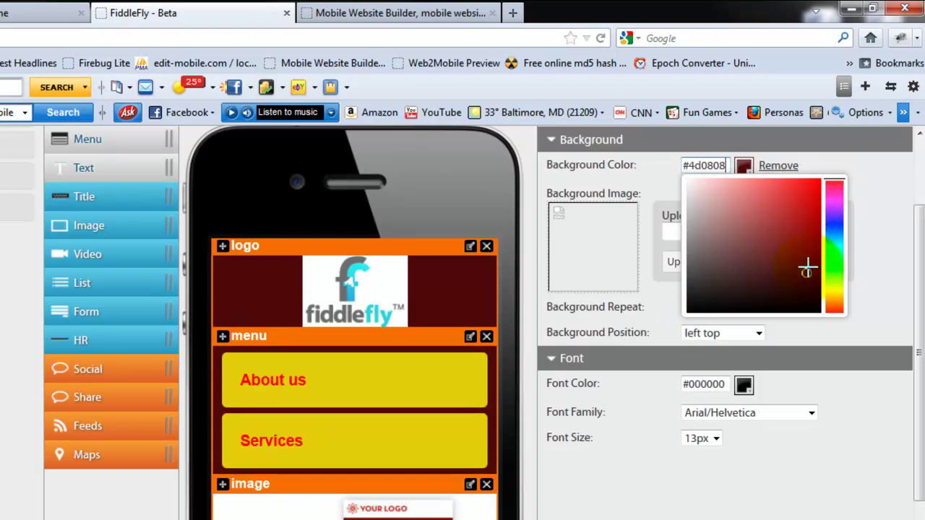
pyautogui.click(834, 242)
pyautogui.moveTo(785, 210); pyautogui.dragTo(809, 190)
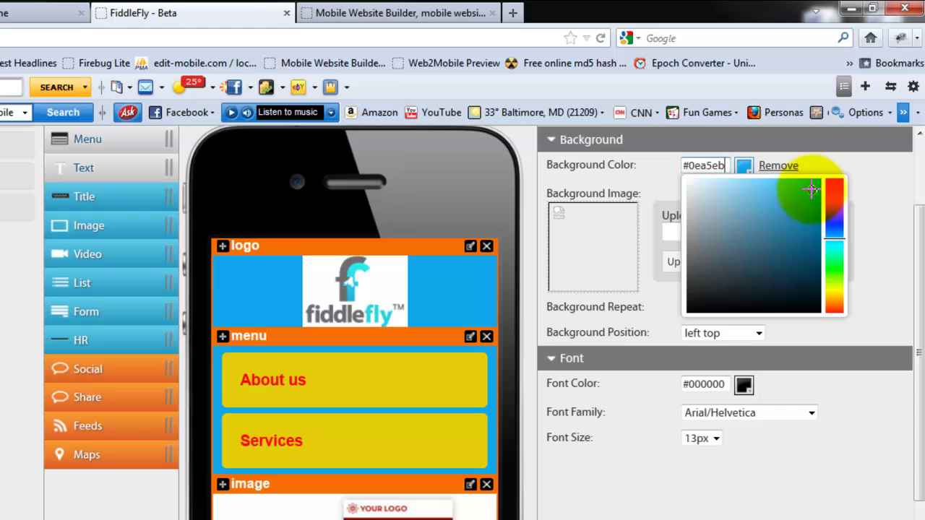
pyautogui.click(856, 325)
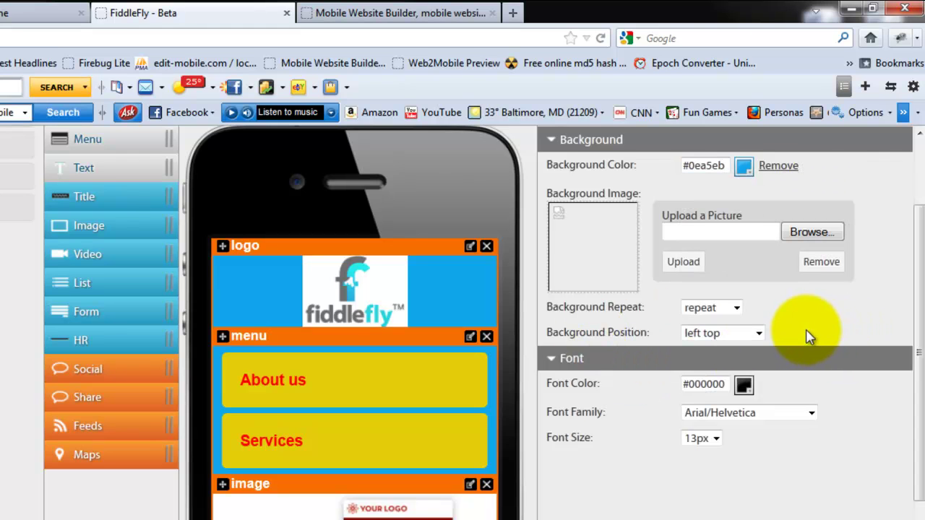
# Upload the character-Monster-inc picture from the Desktop as the Home page's background image.
pyautogui.click(795, 232)
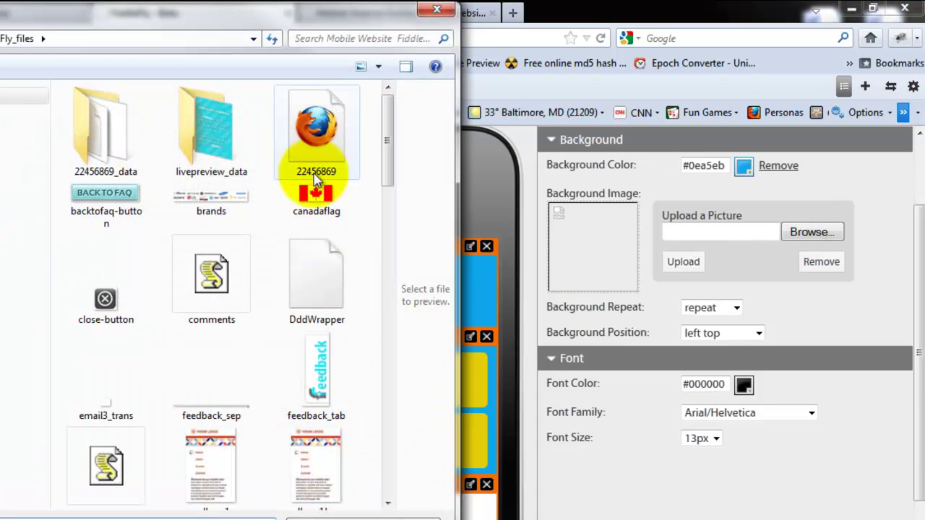
pyautogui.press('BackSpace')
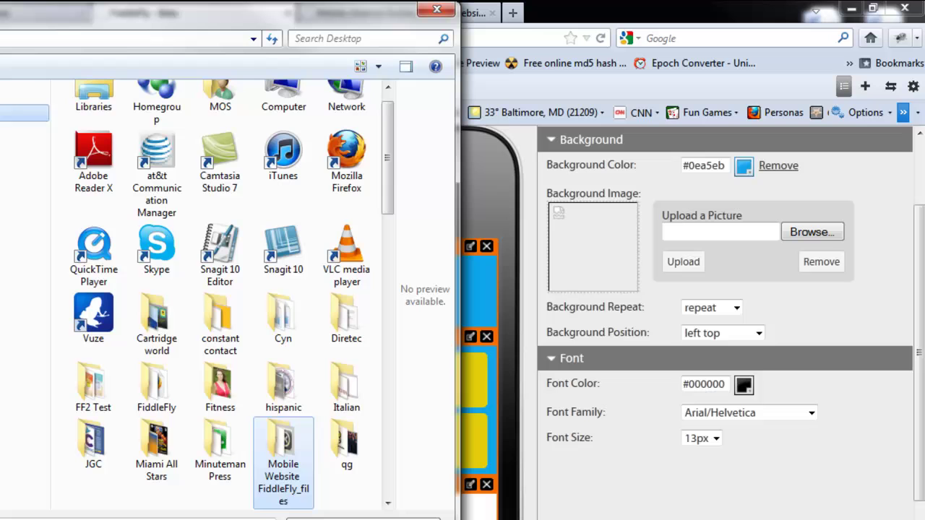
pyautogui.moveTo(389, 141); pyautogui.dragTo(392, 264)
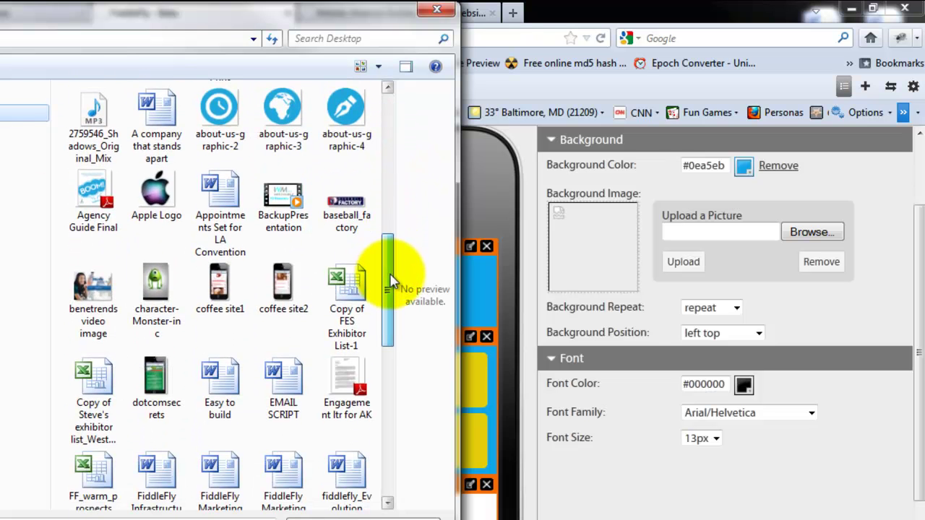
pyautogui.doubleClick(163, 287)
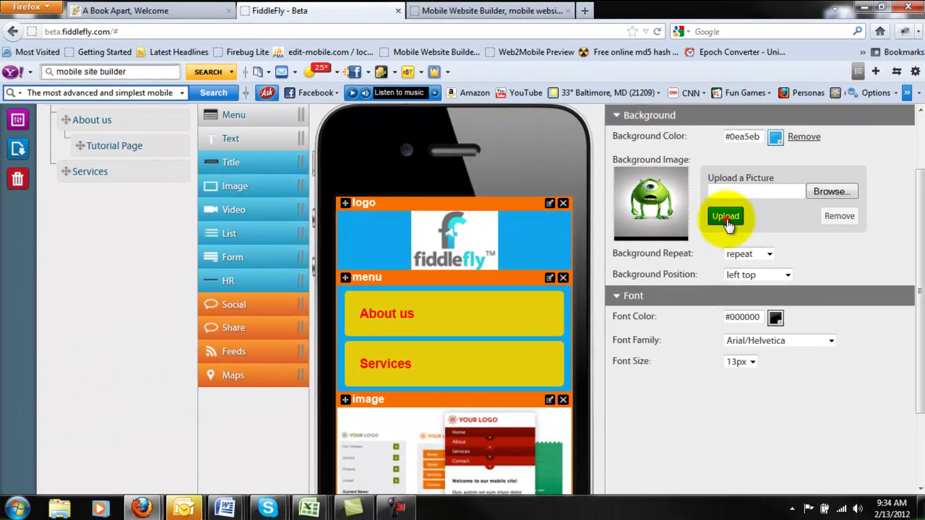
pyautogui.click(726, 217)
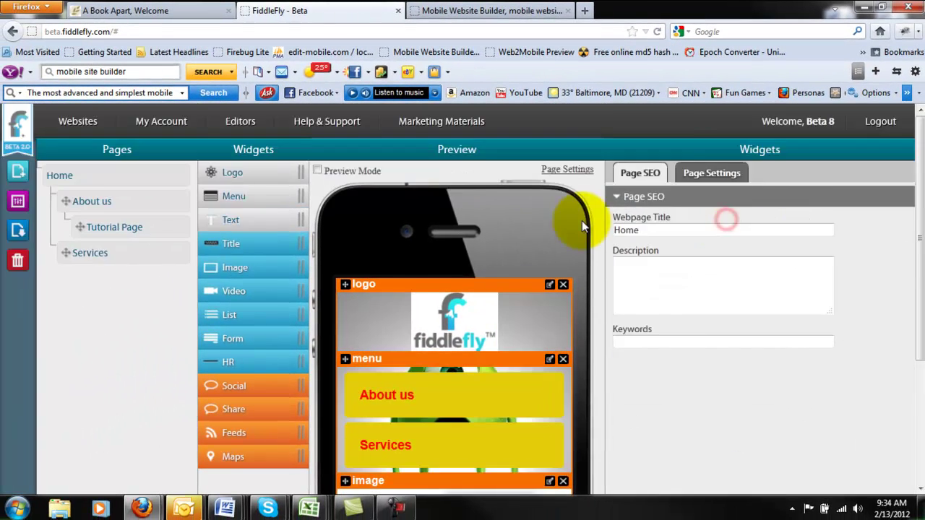
# Delete the image widget from the Home page and move the text widget between the logo and the menu.
pyautogui.scroll(-4, 582, 220)
pyautogui.click(549, 320)
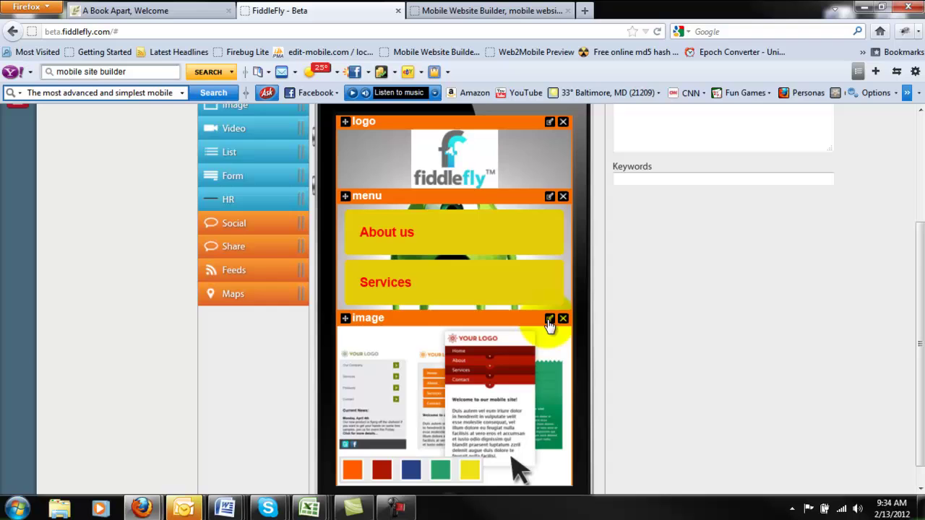
pyautogui.click(563, 319)
pyautogui.click(441, 278)
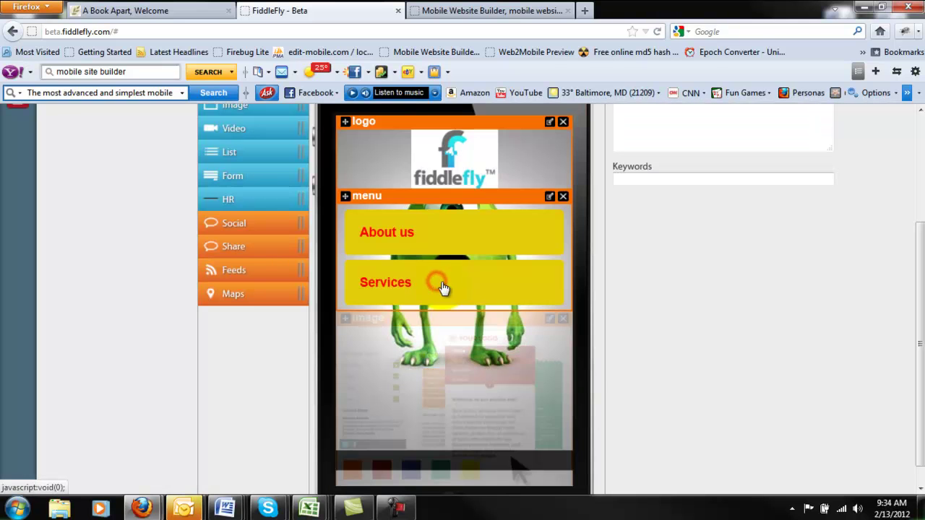
pyautogui.click(362, 186)
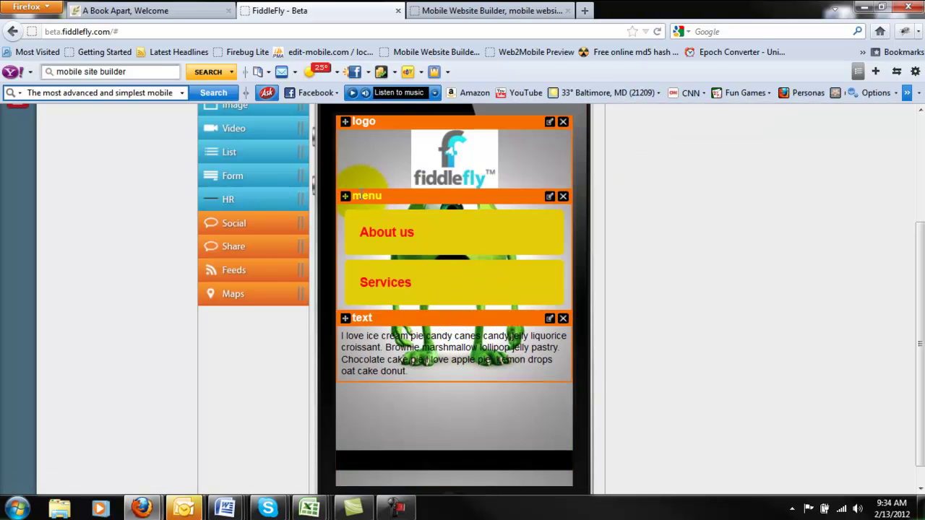
pyautogui.moveTo(371, 287); pyautogui.dragTo(663, 314)
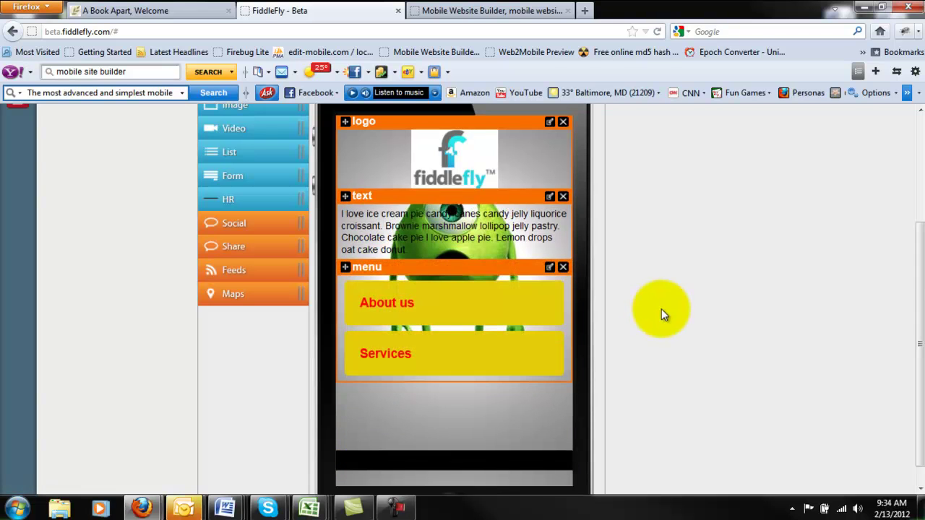
# Set both the content and container background colours of the logo widget to white, #ffffff.
pyautogui.scroll(2, 566, 230)
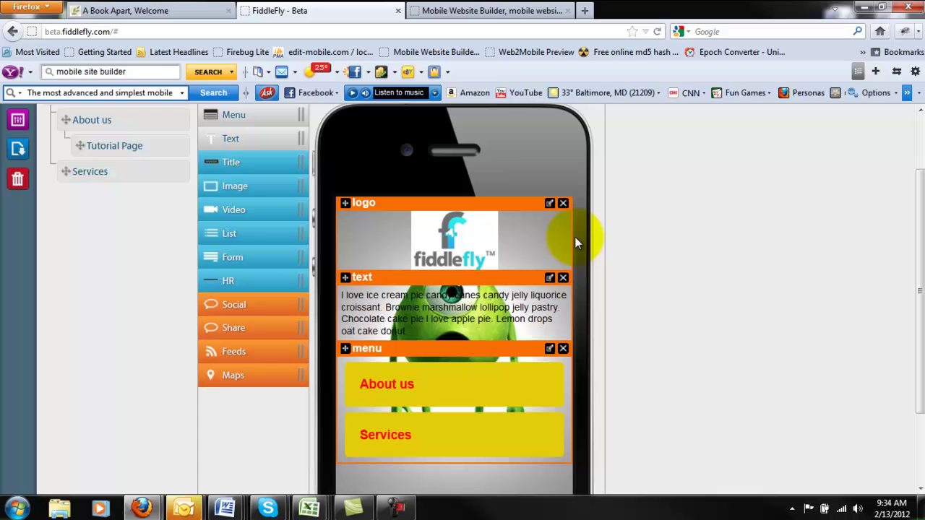
pyautogui.click(549, 203)
pyautogui.scroll(2, 700, 263)
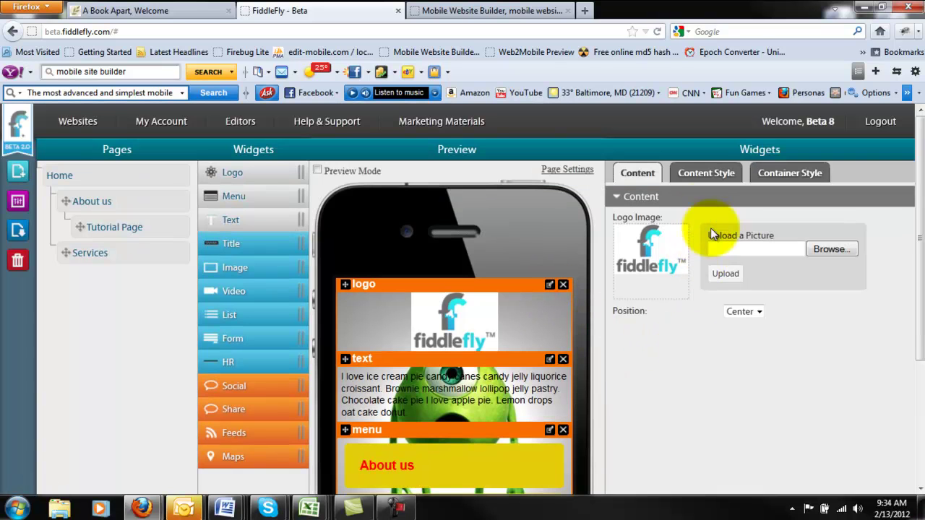
pyautogui.click(710, 177)
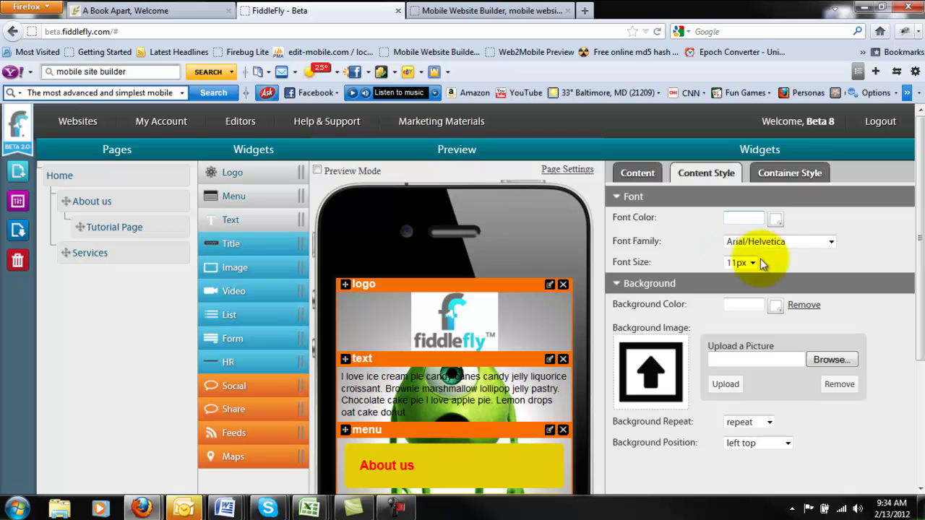
pyautogui.click(746, 308)
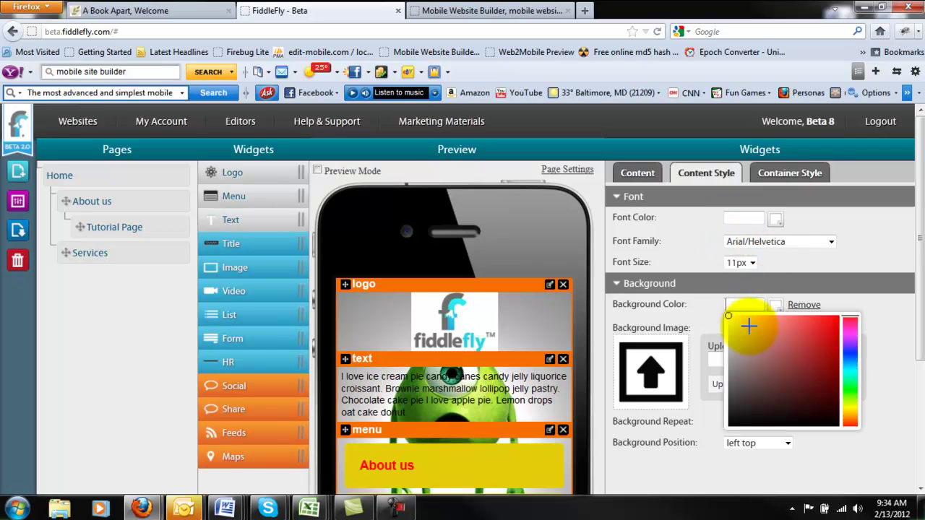
pyautogui.click(787, 173)
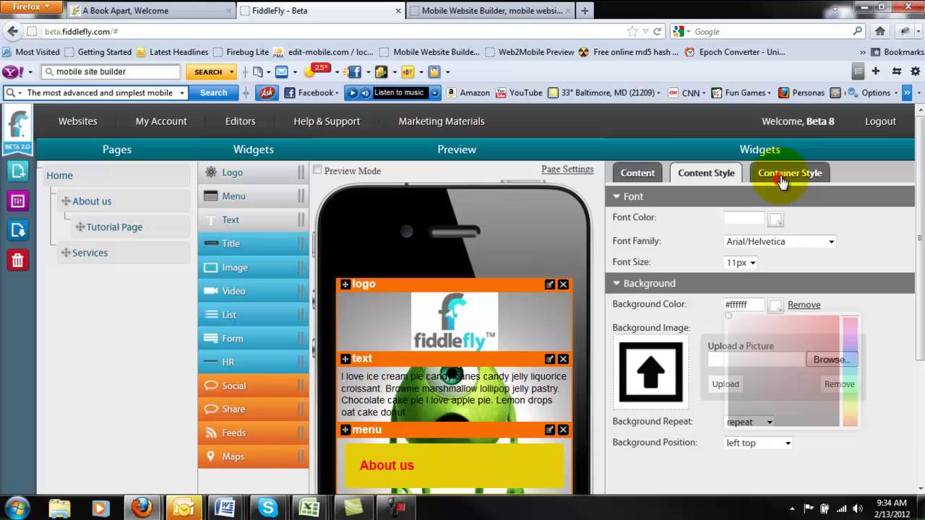
pyautogui.click(743, 223)
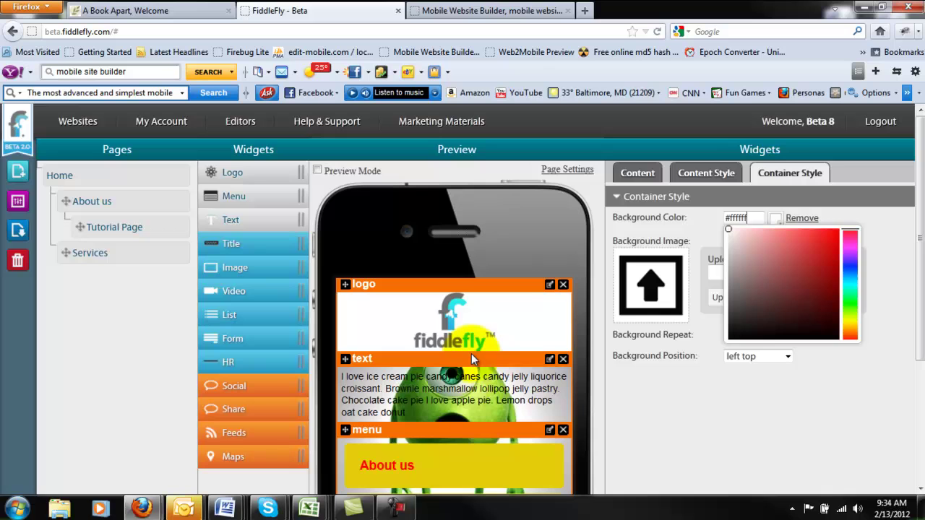
pyautogui.click(730, 387)
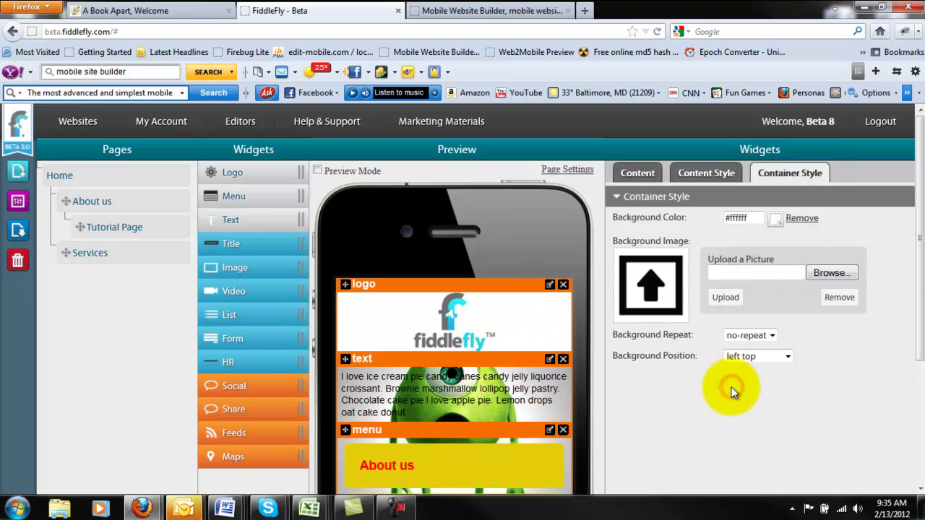
pyautogui.scroll(-2, 686, 378)
pyautogui.scroll(-2, 665, 387)
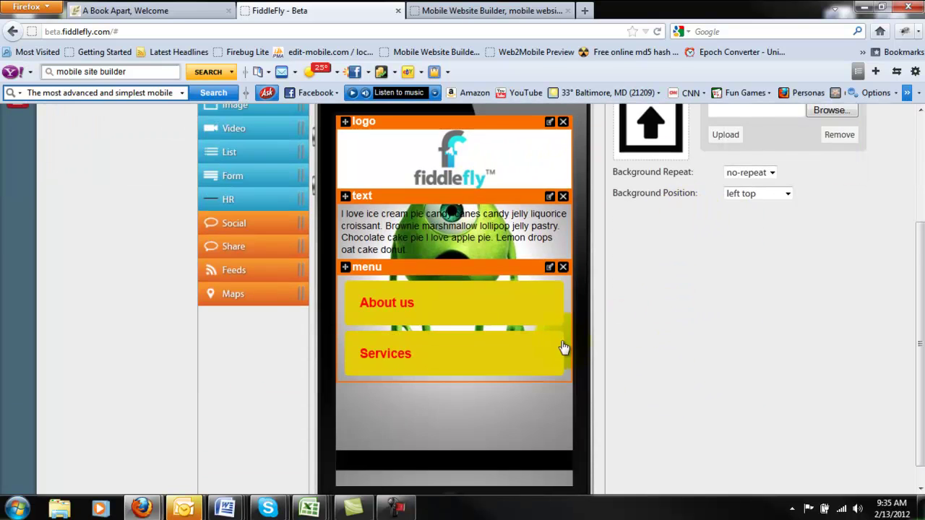
pyautogui.scroll(4, 553, 320)
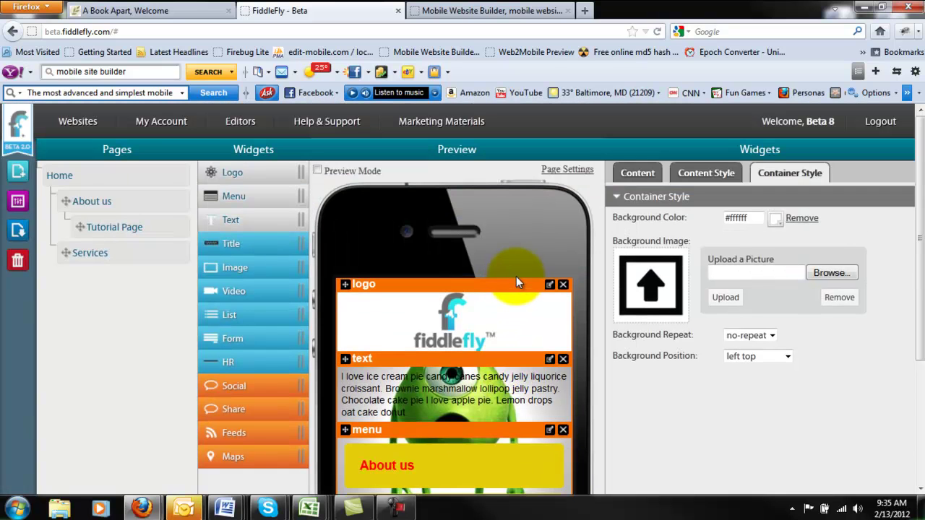